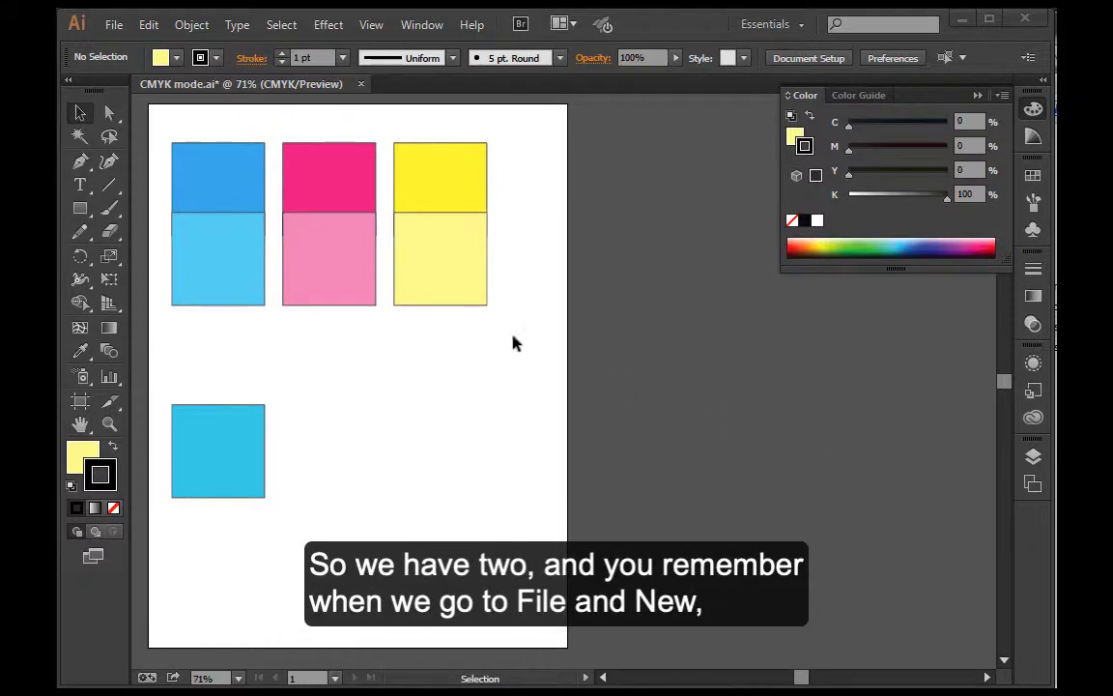
Start a new document and confirm its Advanced Color Mode is set to CMYK
click(112, 26)
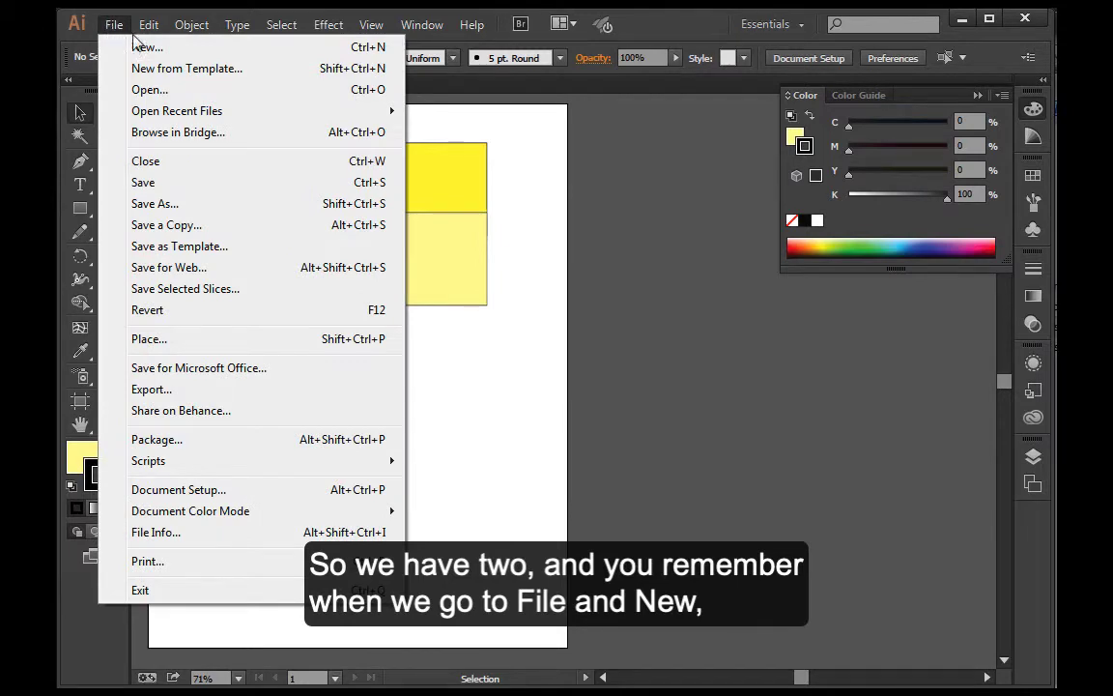
click(147, 47)
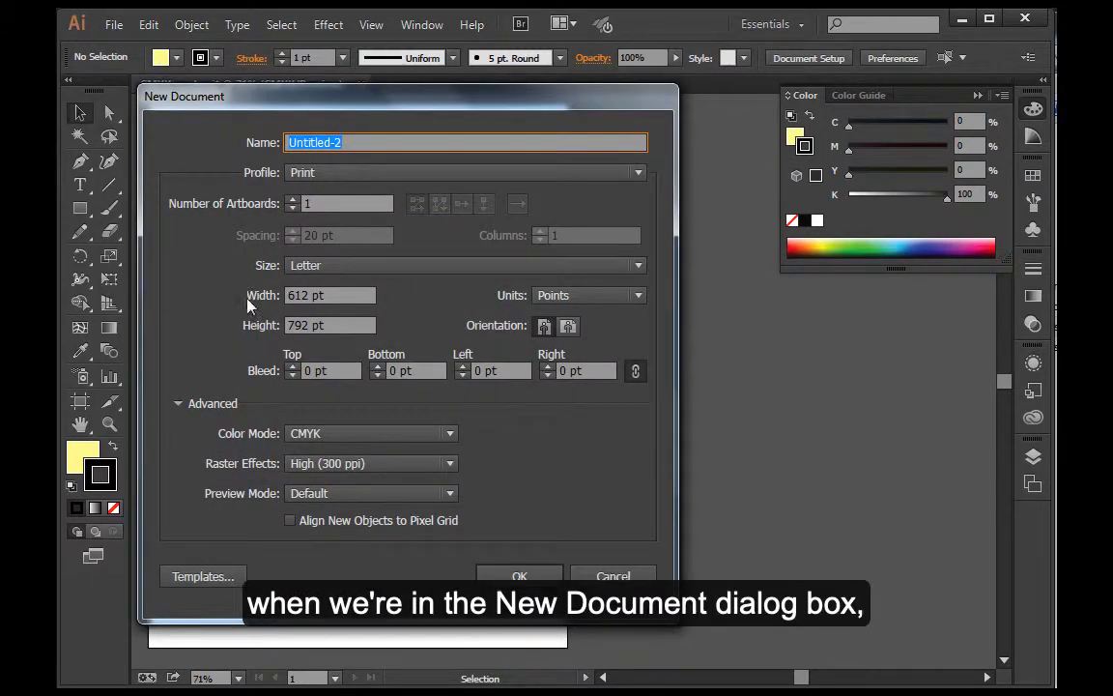
click(177, 407)
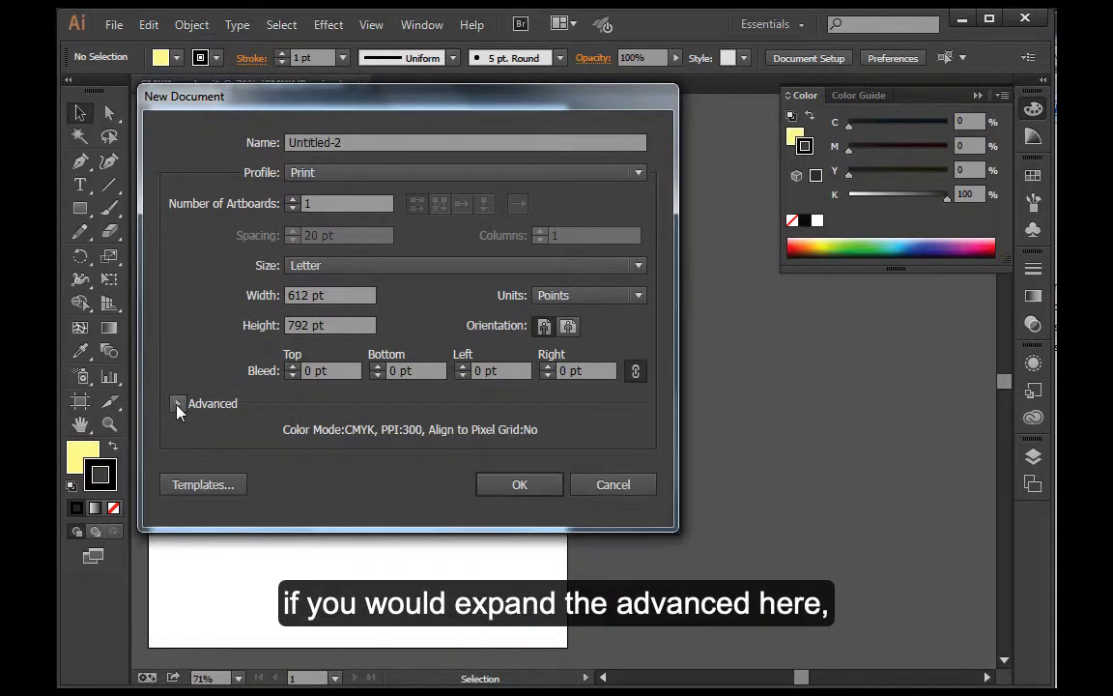
click(177, 407)
click(338, 435)
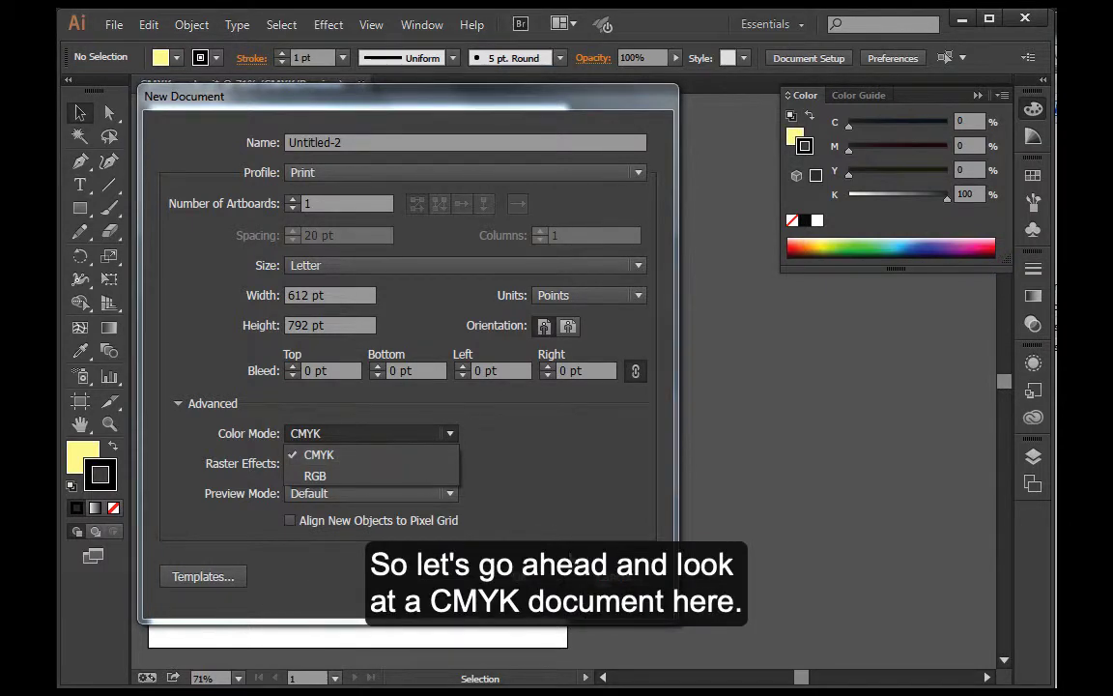
click(338, 458)
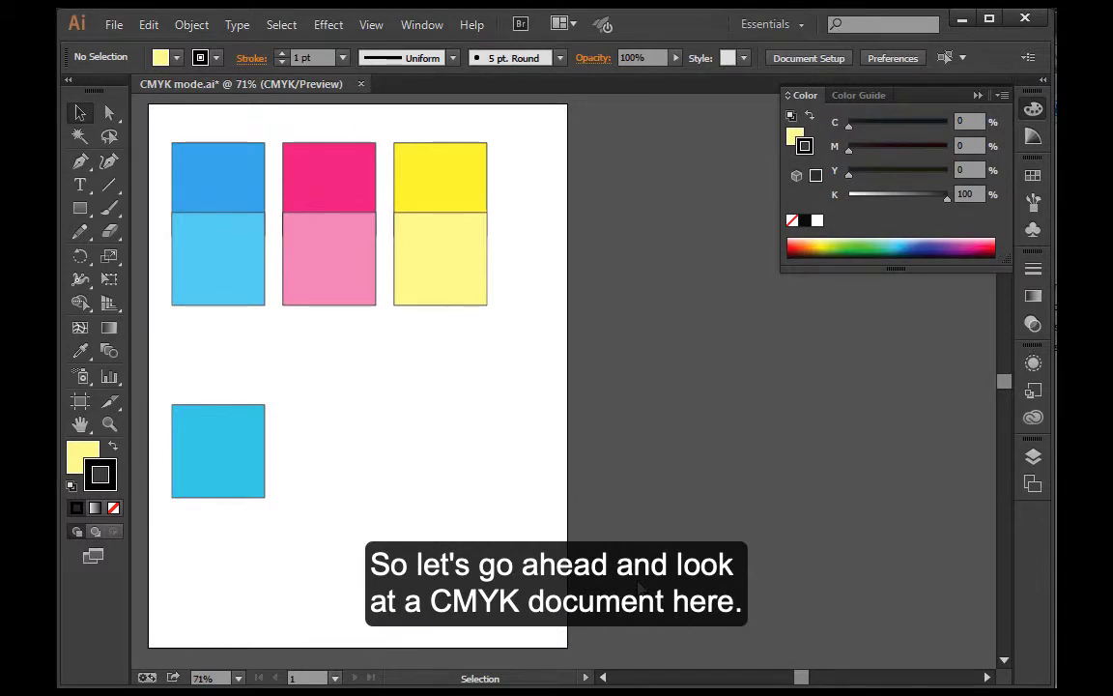
Select the three solid top squares: blue, magenta and yellow
click(240, 194)
click(340, 199)
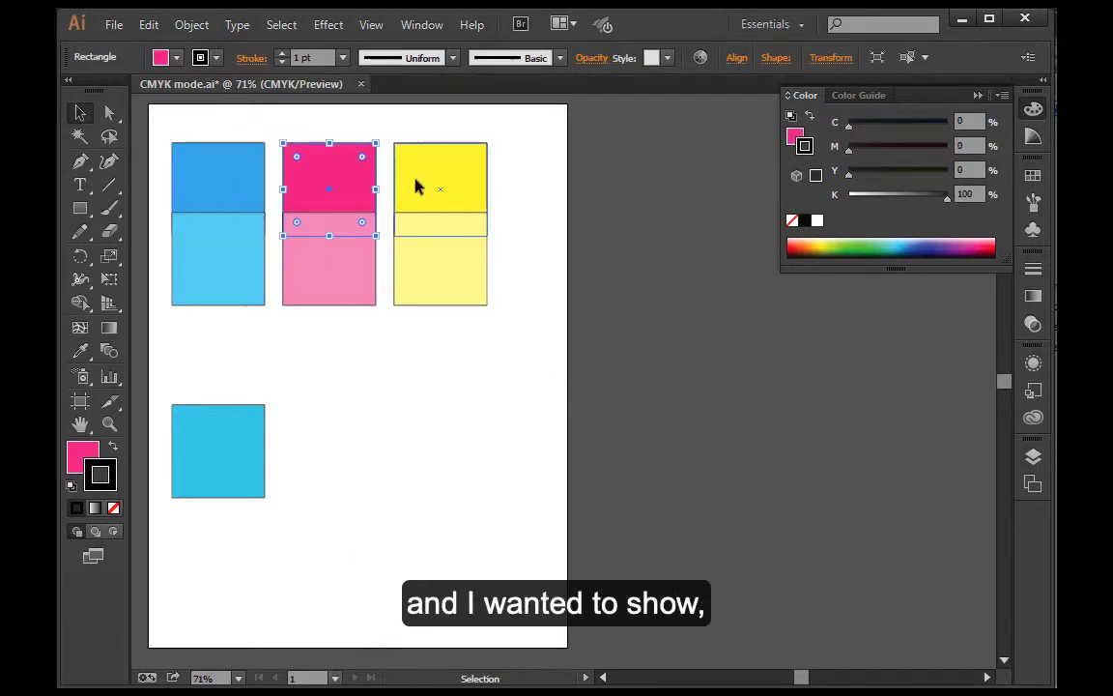
click(417, 186)
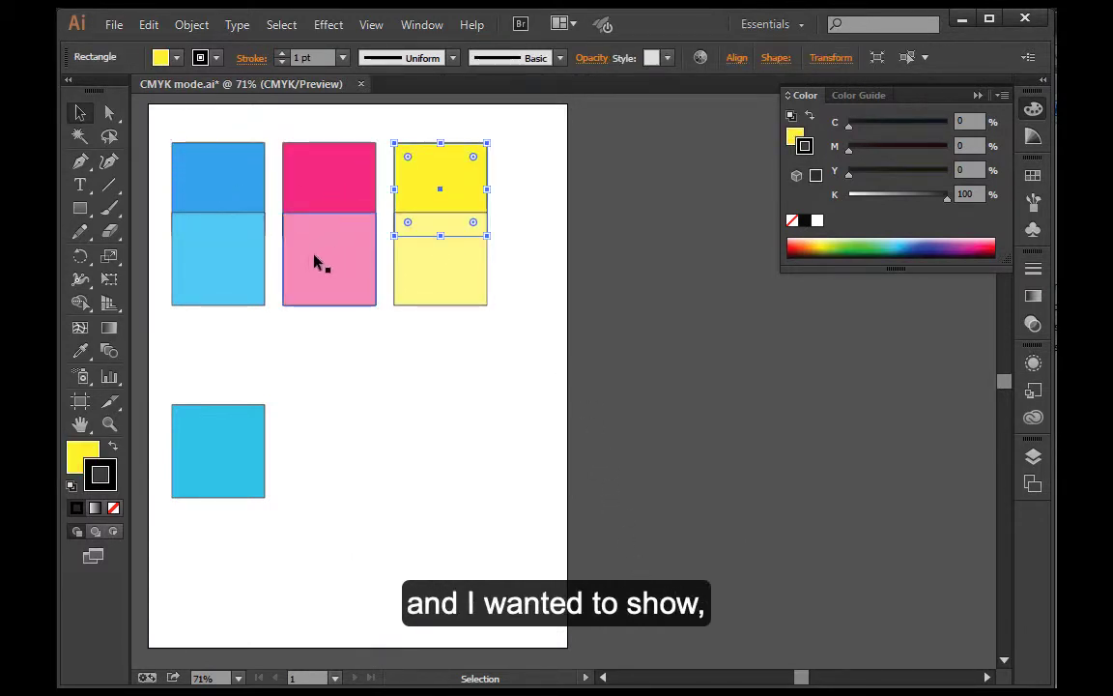
click(230, 184)
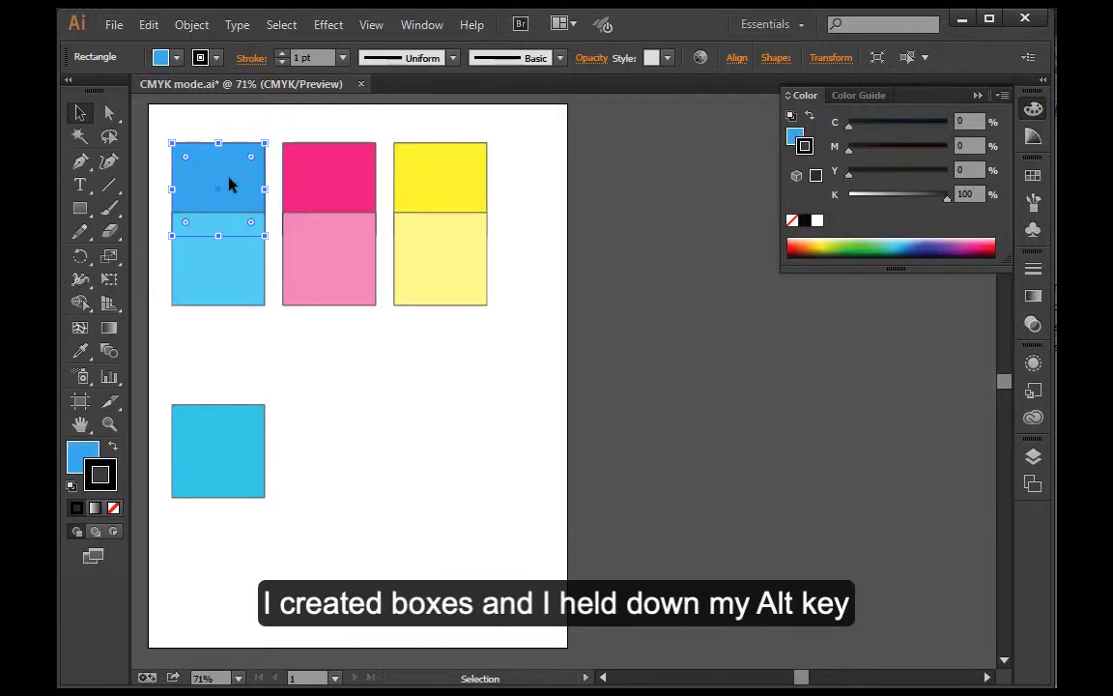
mouse_move(230, 184)
mouse_down()
mouse_move(430, 192)
mouse_move(214, 174)
mouse_up()
drag(213, 121, 416, 179)
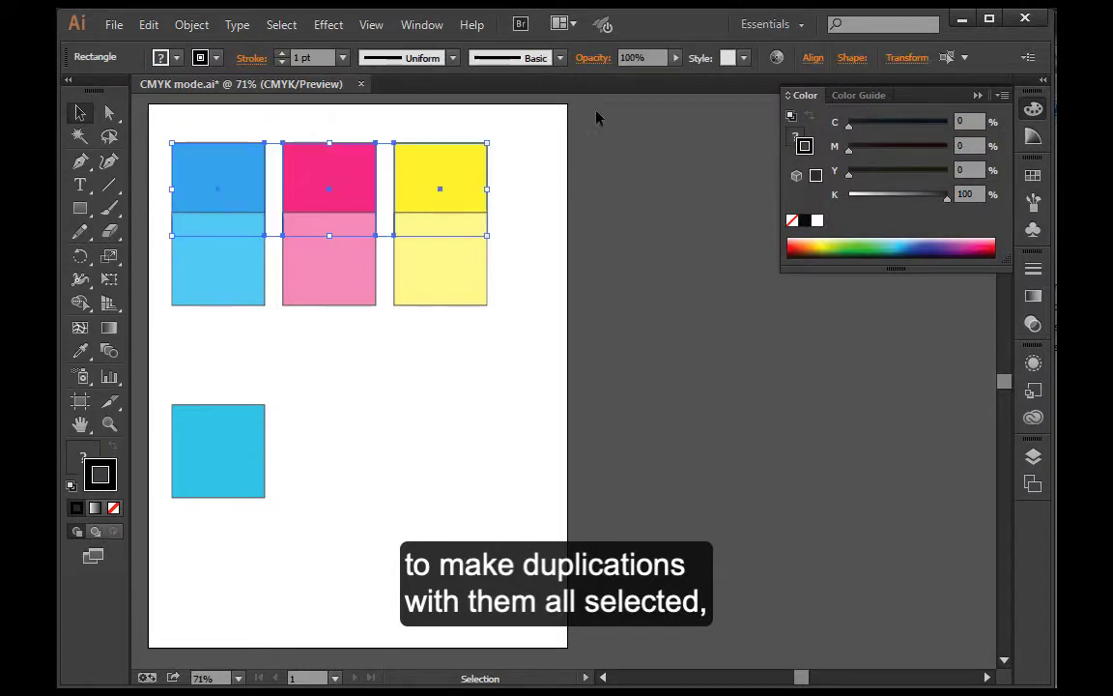
In the Align panel, keep alignment relative to the selection
click(813, 57)
click(796, 211)
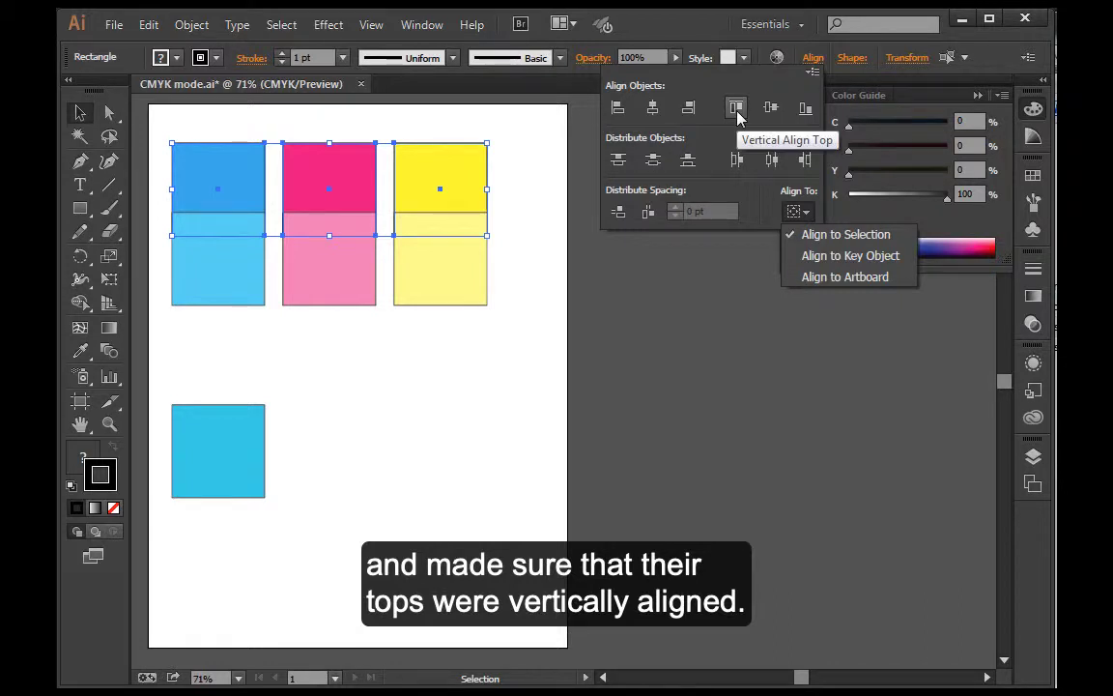
click(720, 323)
click(241, 195)
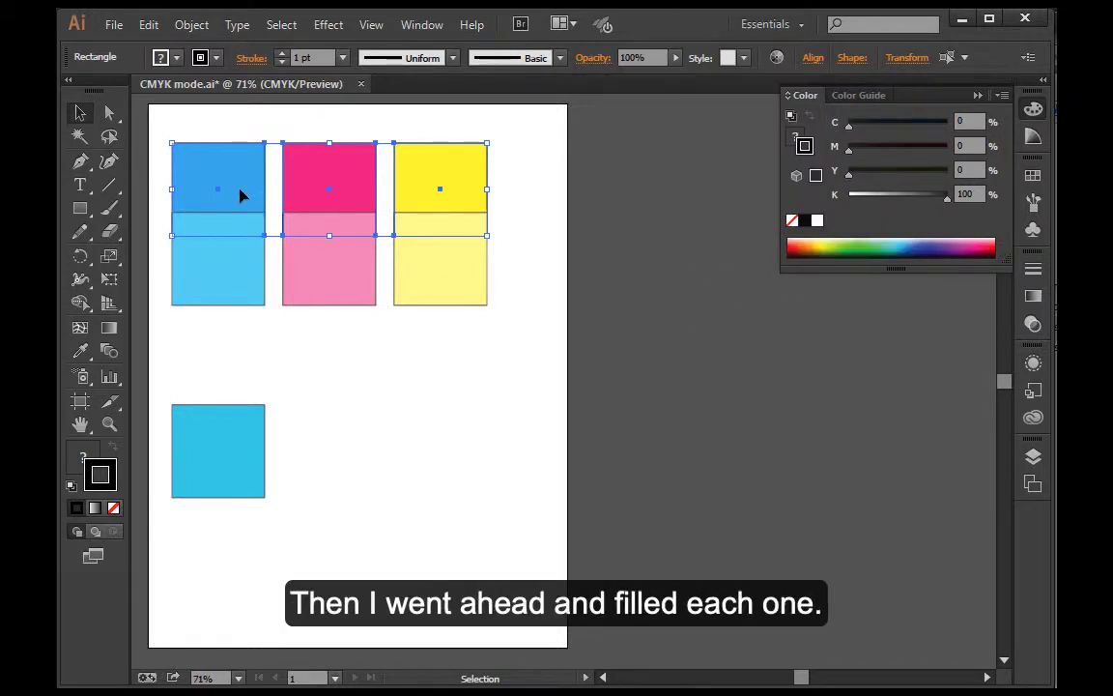
click(241, 195)
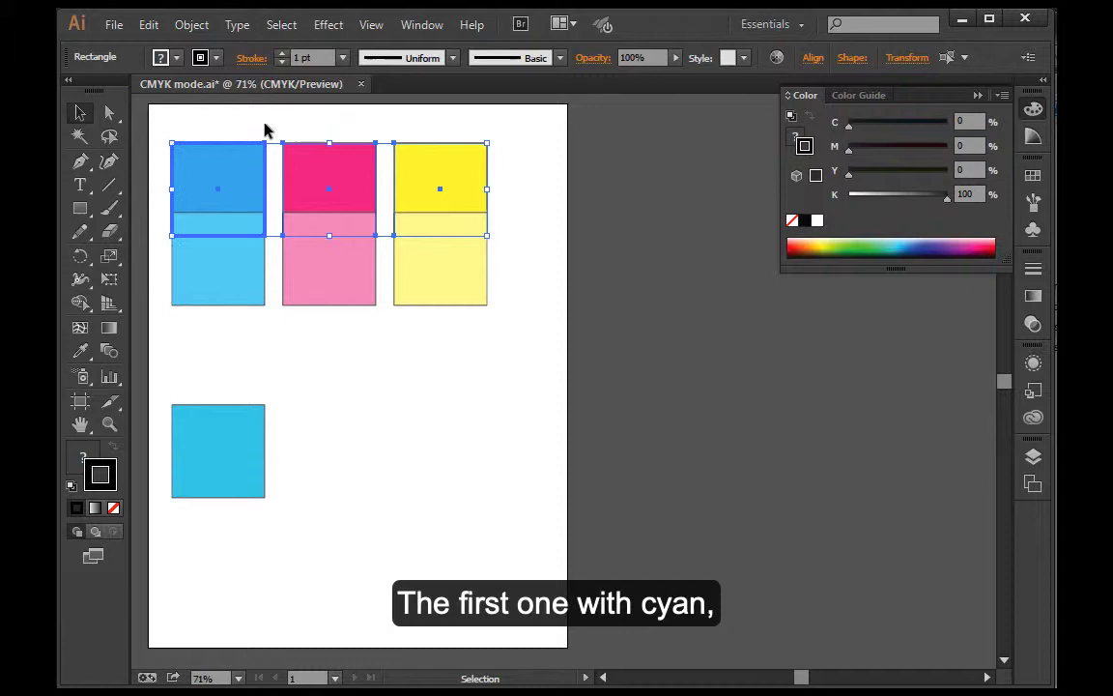
click(325, 130)
click(248, 158)
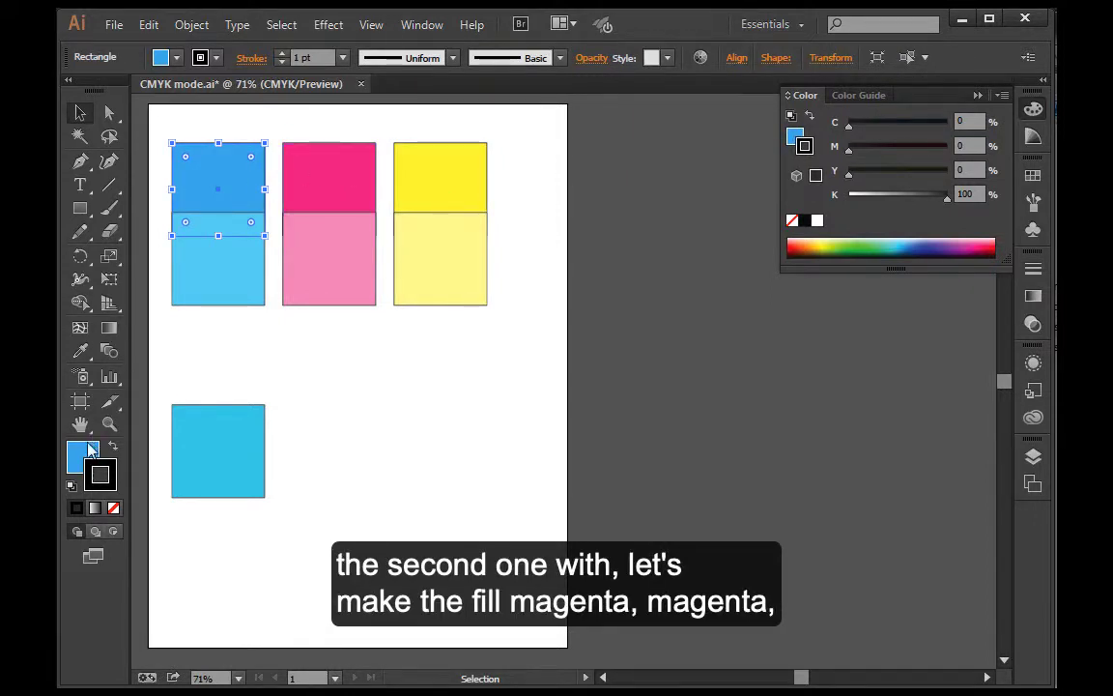
click(323, 193)
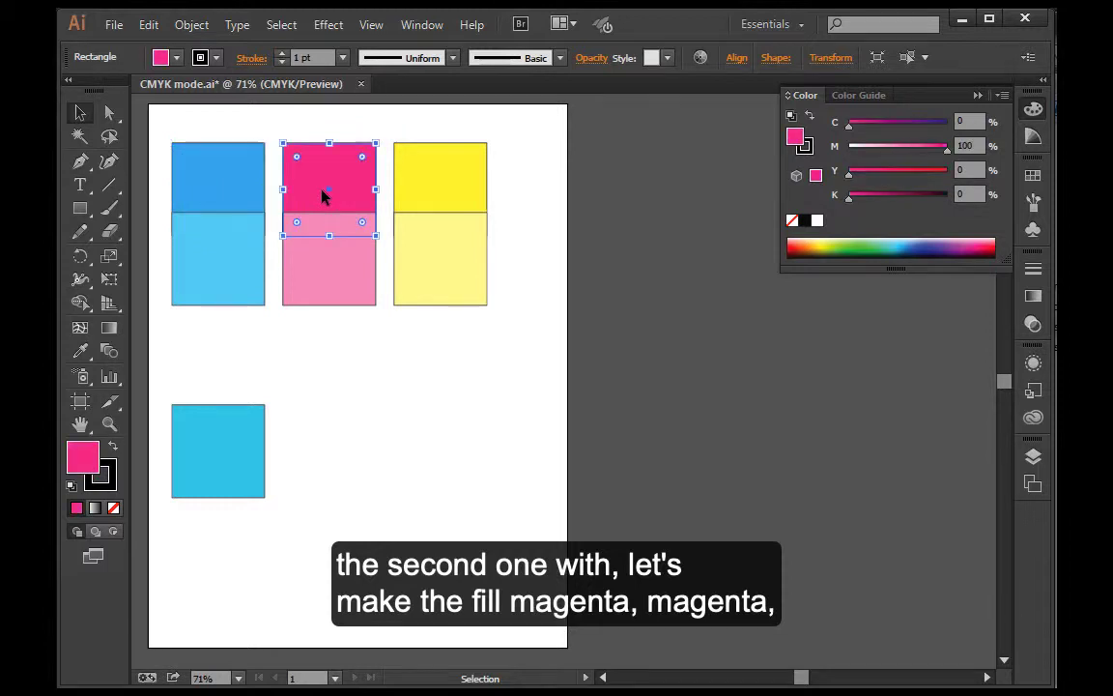
click(442, 191)
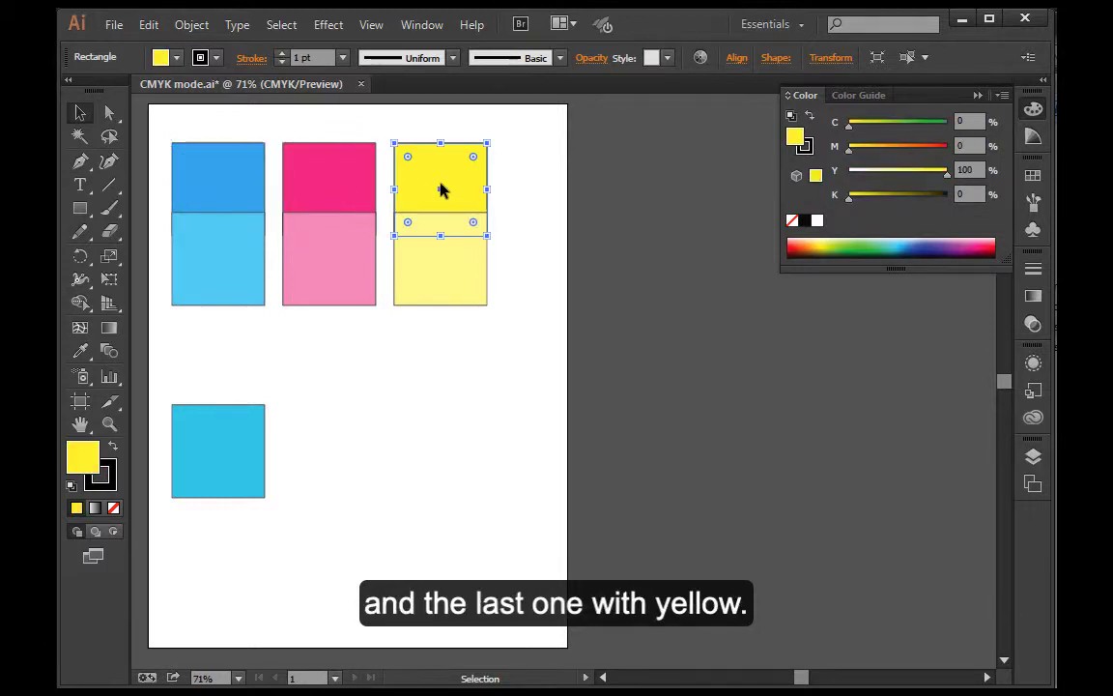
click(253, 186)
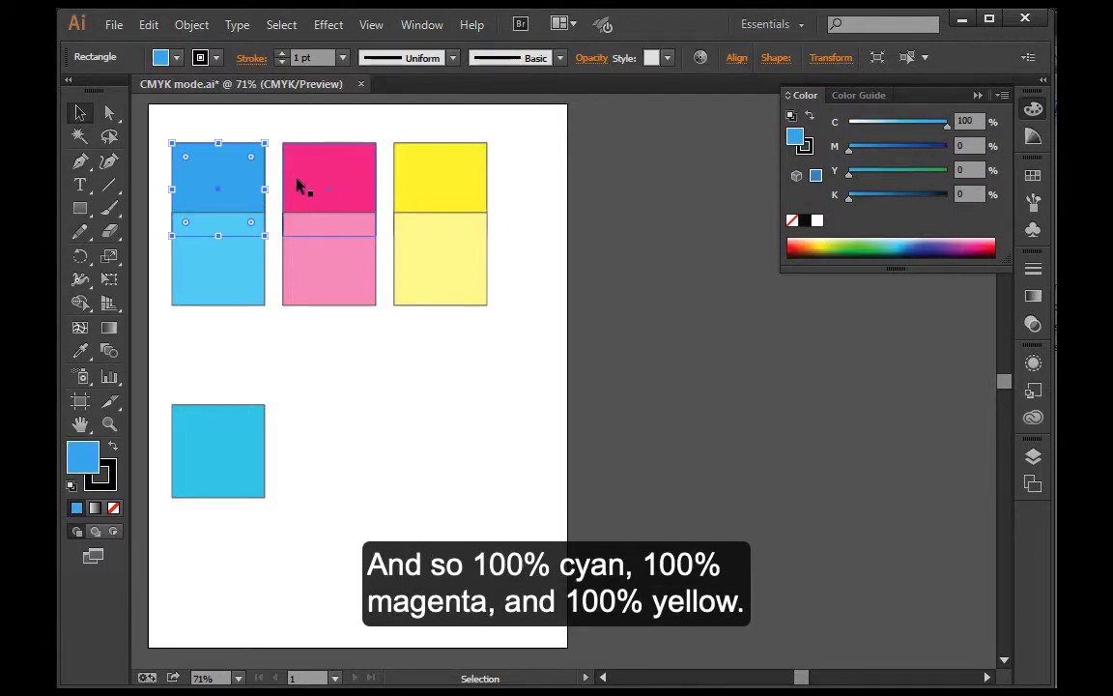
click(349, 193)
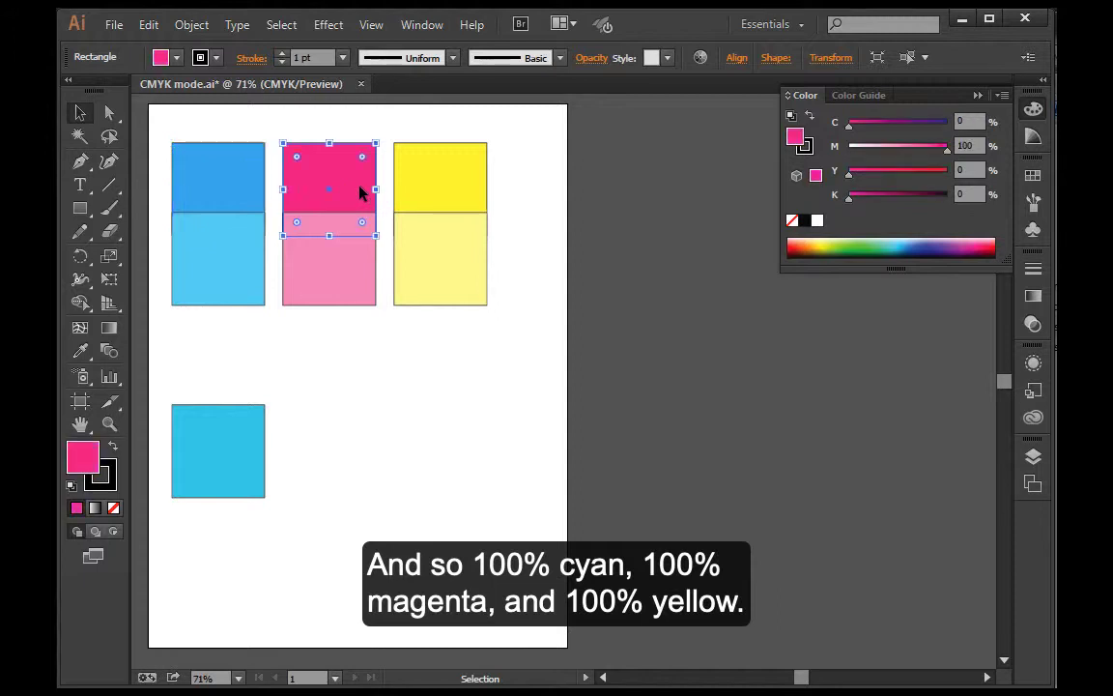
click(462, 194)
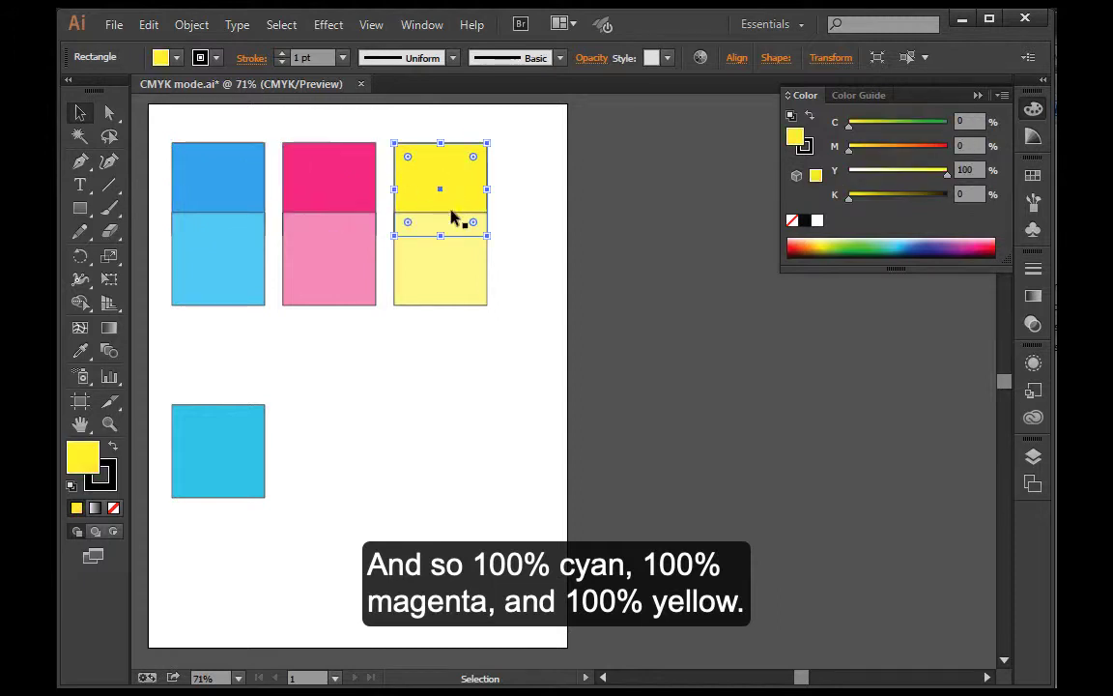
click(417, 386)
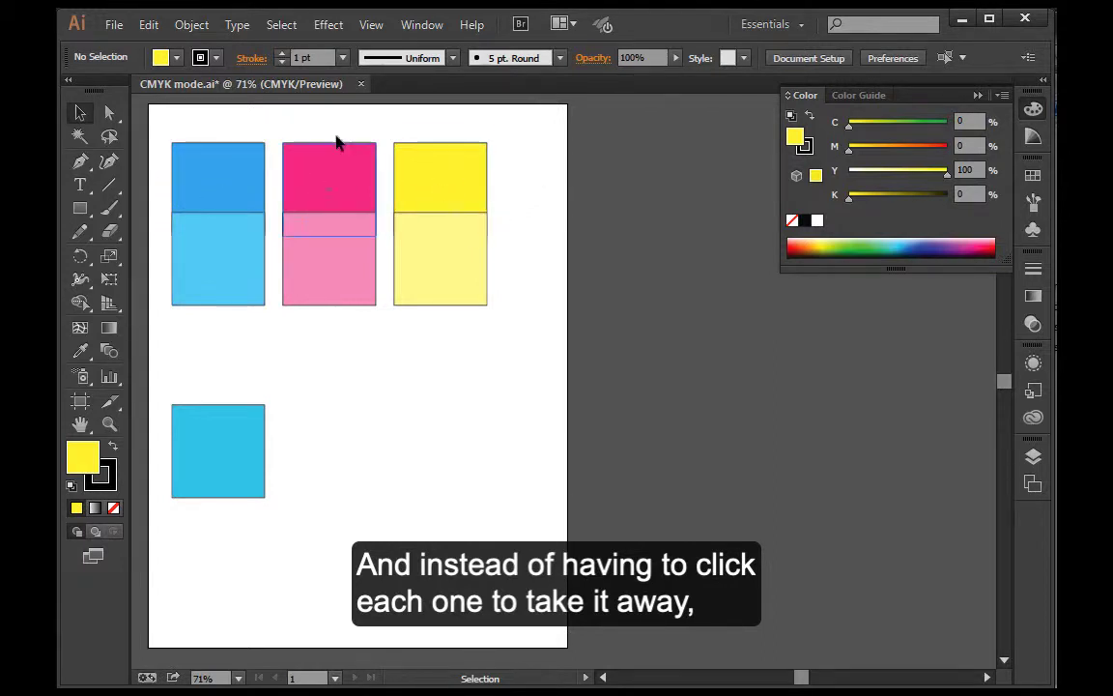
Set the stroke of the six top squares to None, then deselect them
drag(522, 166, 203, 308)
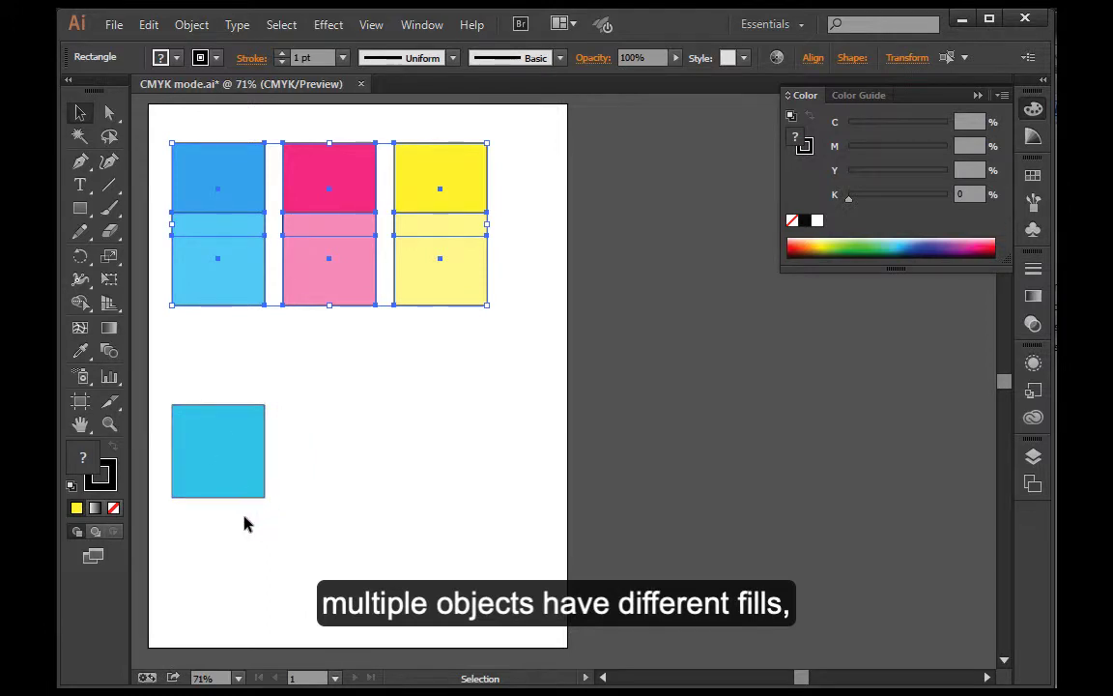
click(108, 481)
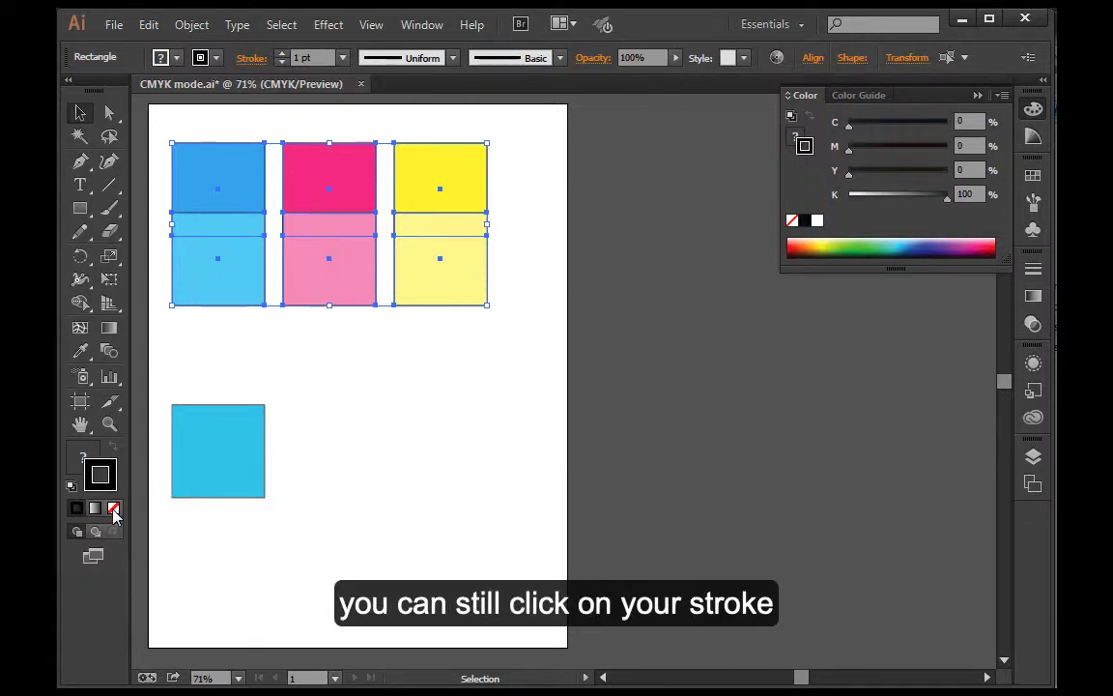
click(113, 509)
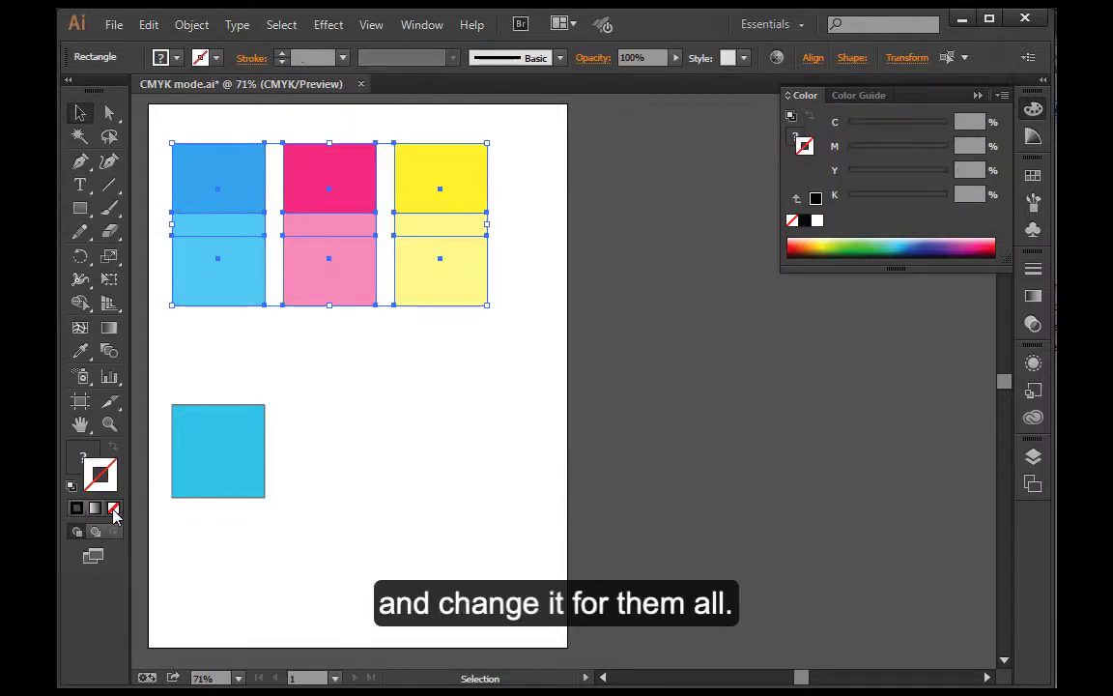
click(82, 466)
click(398, 375)
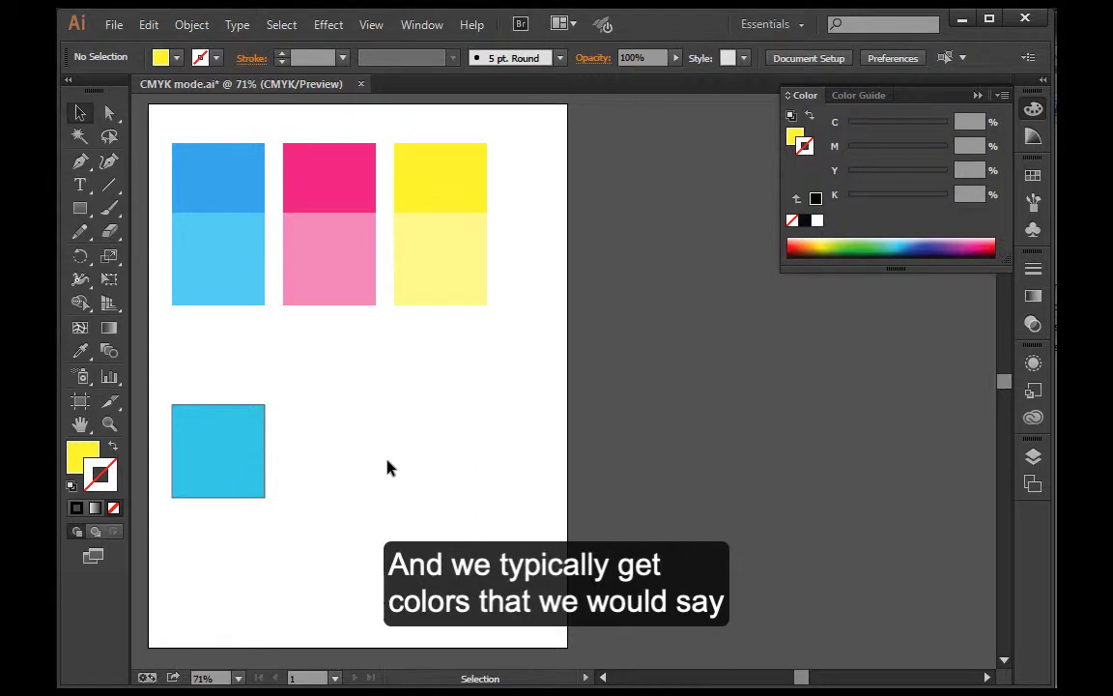
Select the lower cyan square and show its fill values: C 57.19%, Y 5.62%
click(206, 449)
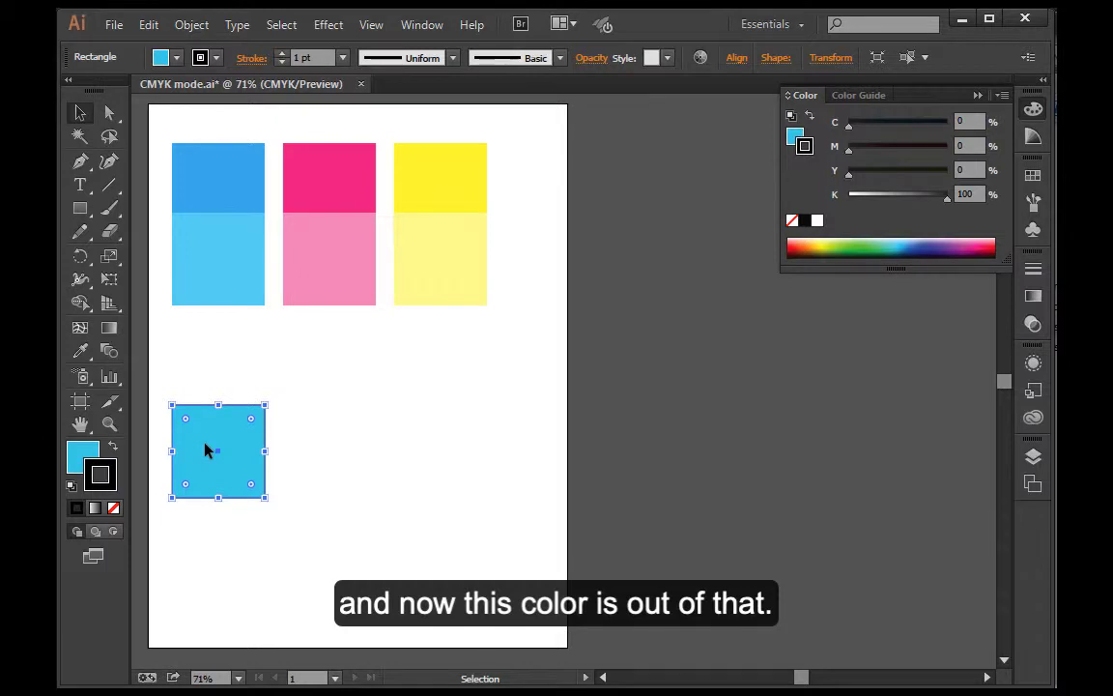
click(81, 460)
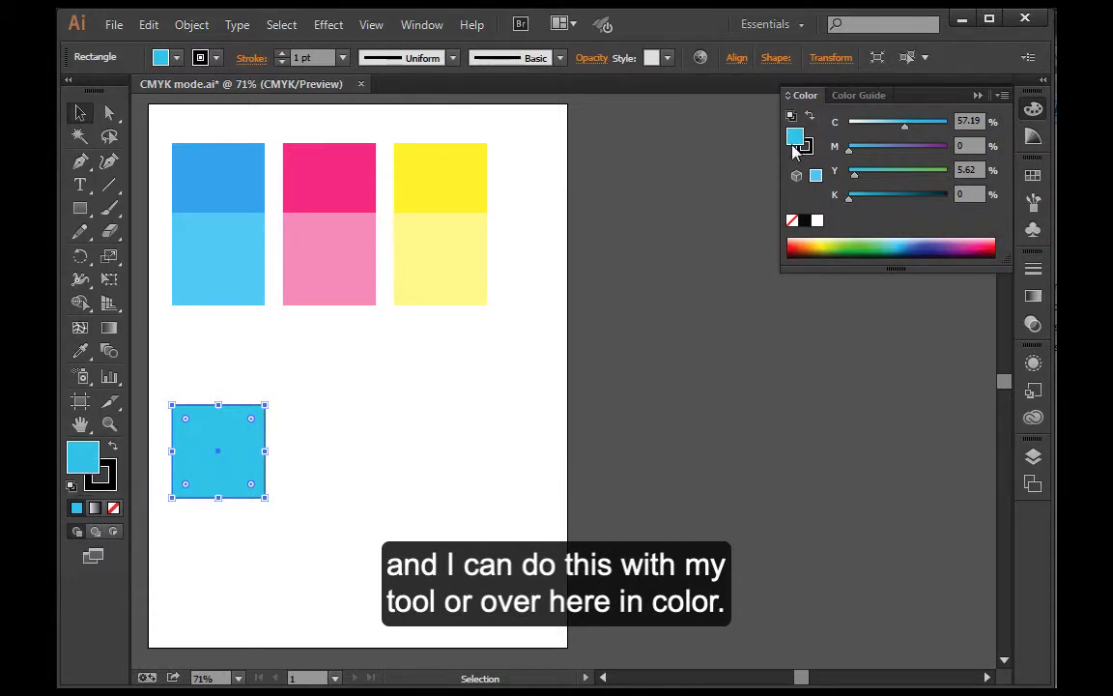
In the fill's Color Picker, enter hue 189°, saturation 100% and brightness 100%
double_click(89, 469)
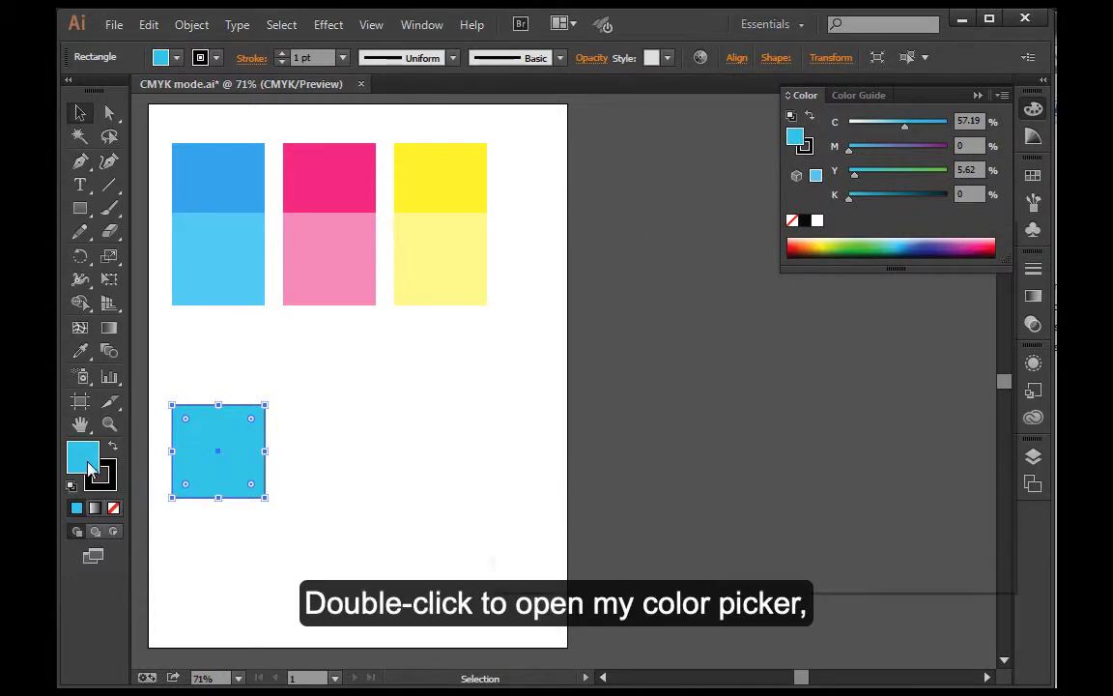
drag(590, 238, 396, 228)
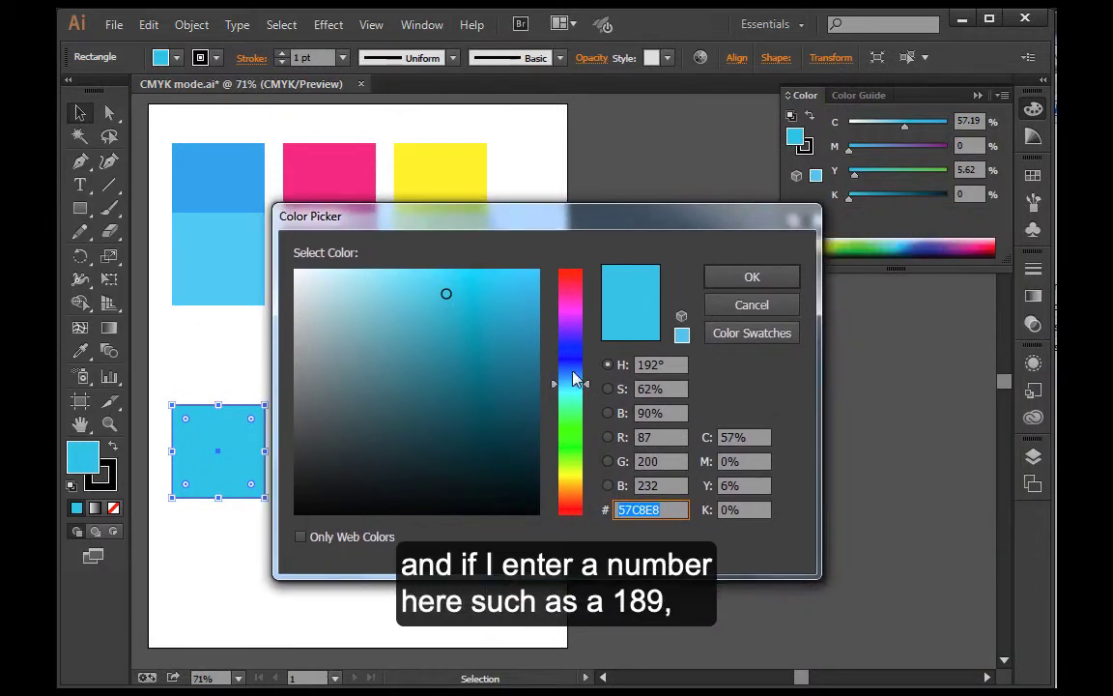
key(Tab)
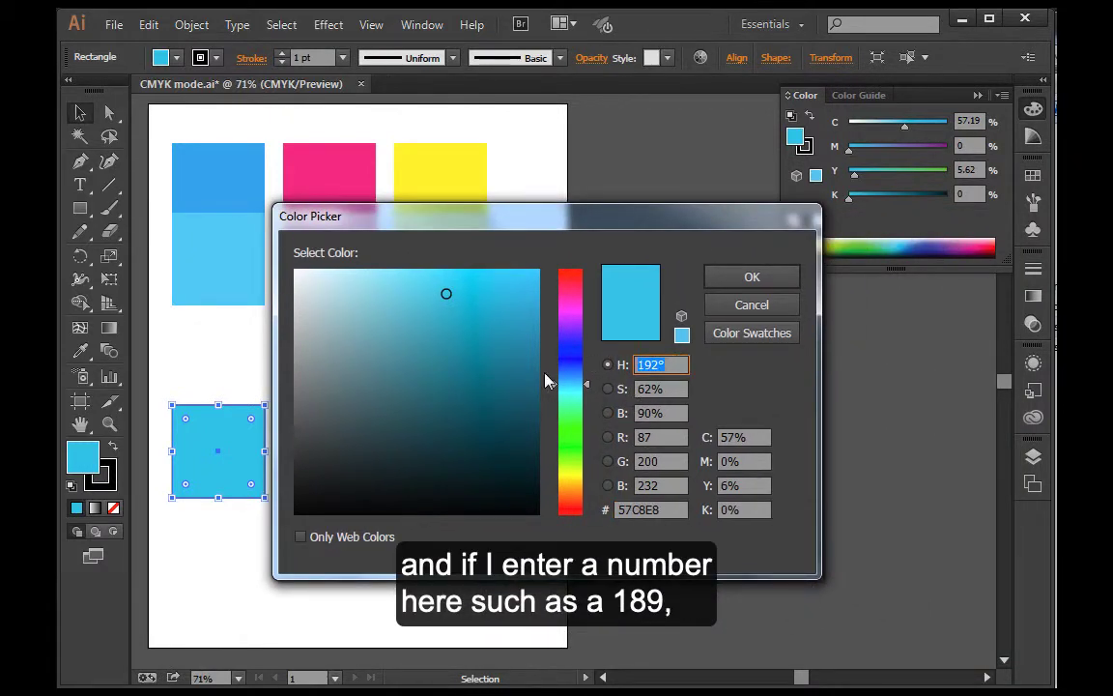
text(189)
key(Tab)
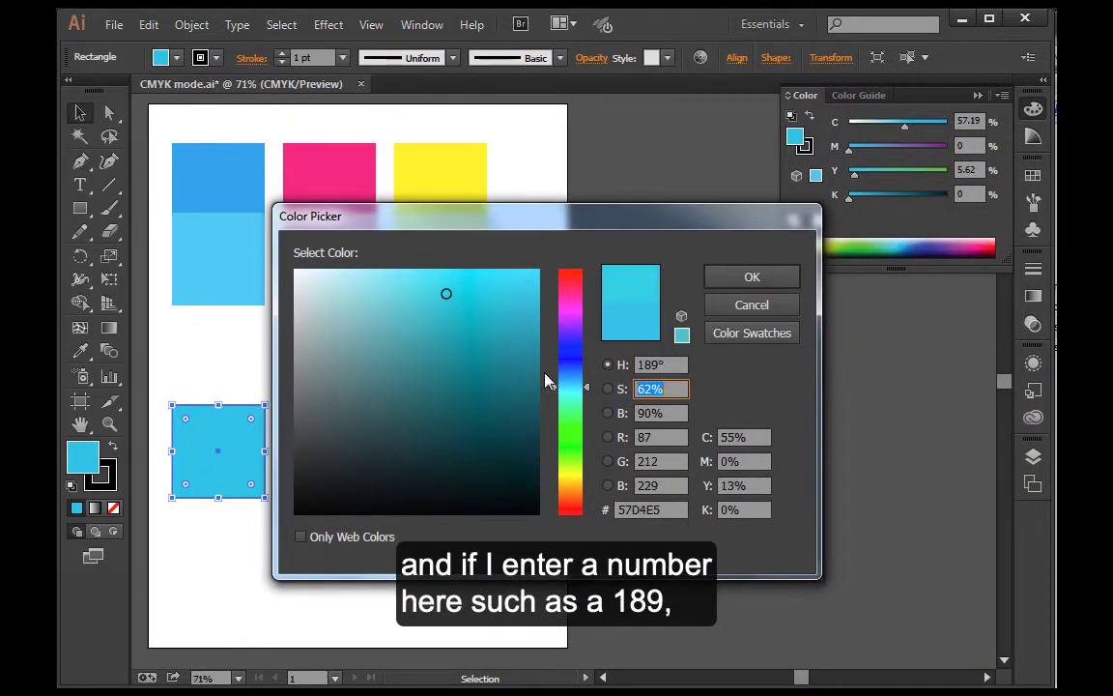
text(100)
key(Tab)
text(100)
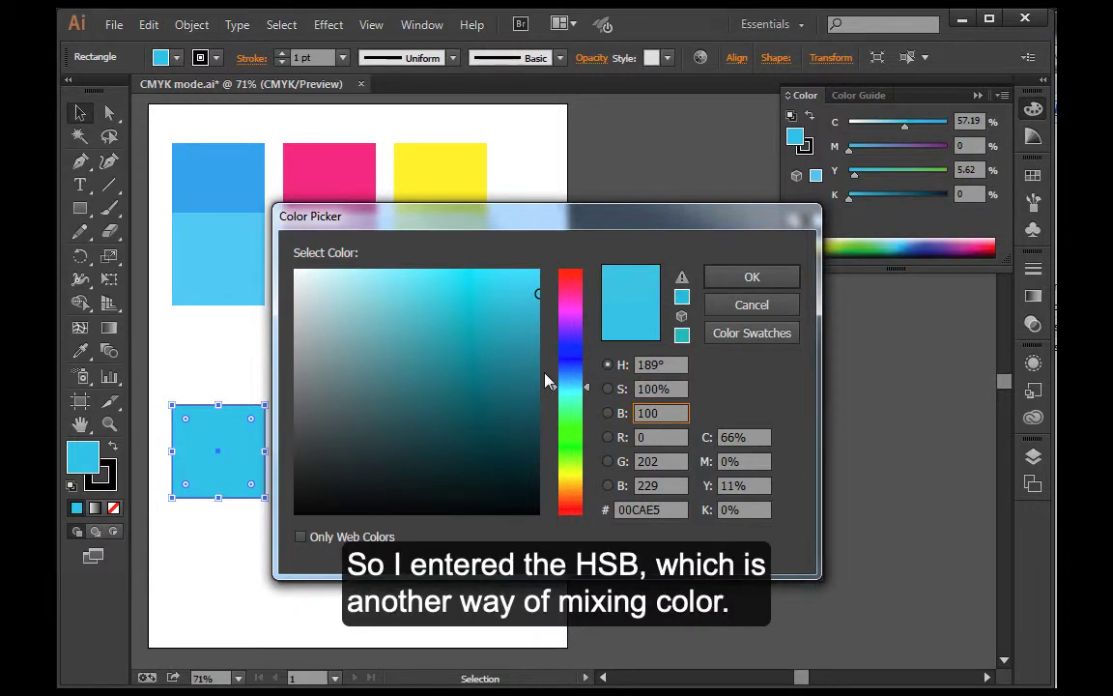
key(Tab)
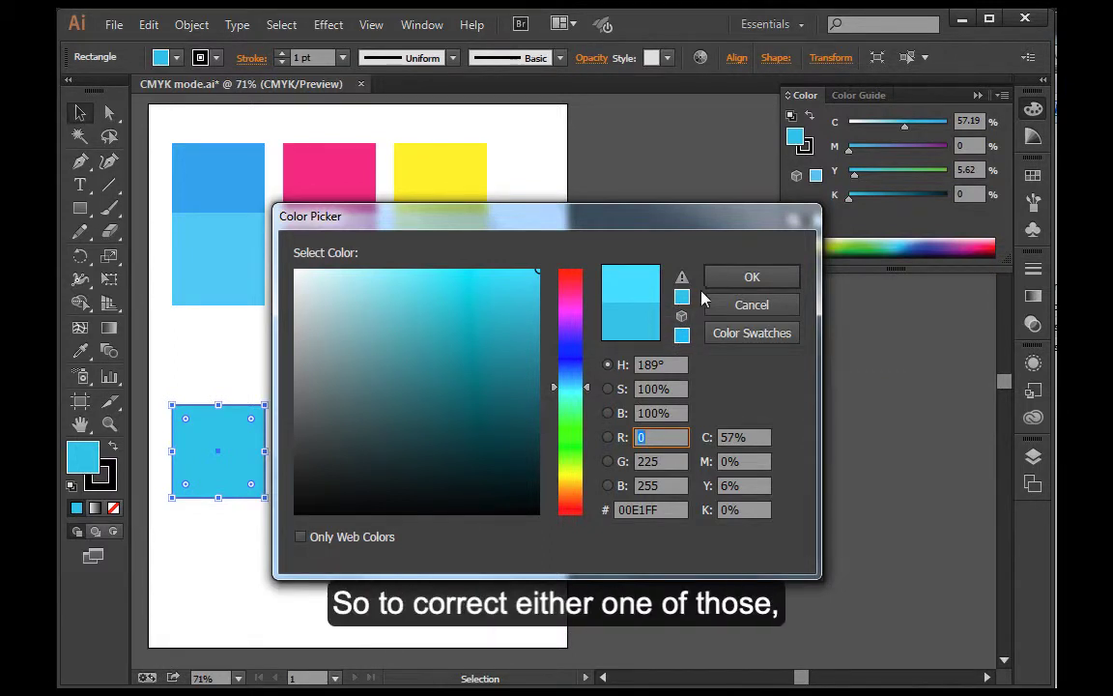
Apply the gamut-corrected cyan 00CCFF to the lower square
click(683, 300)
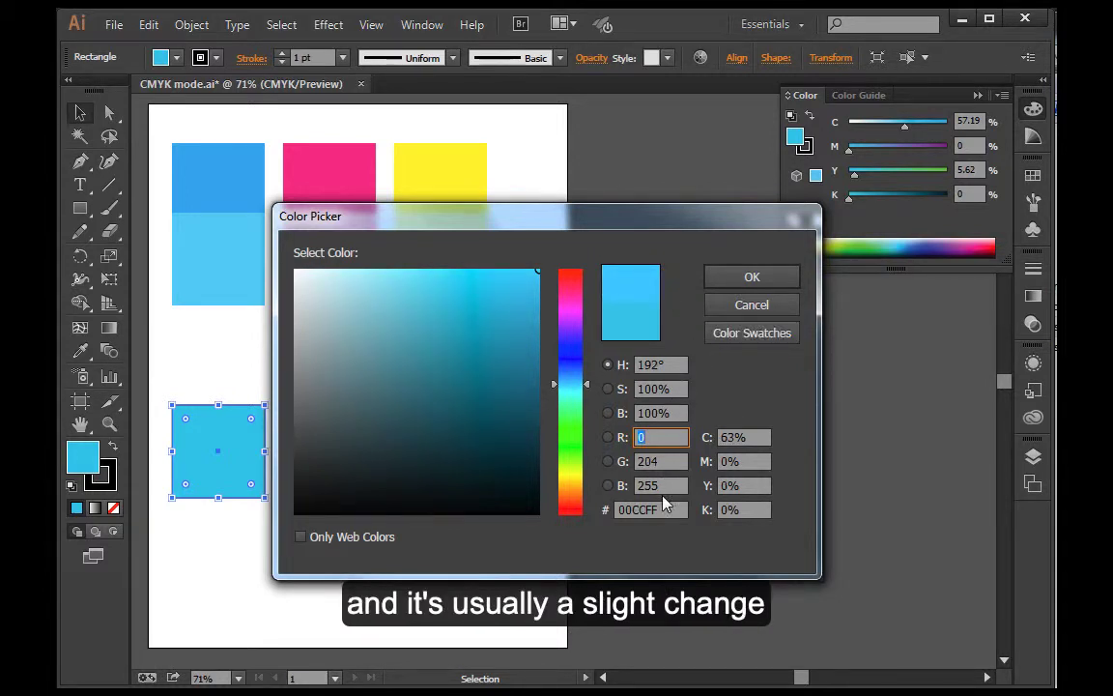
click(753, 278)
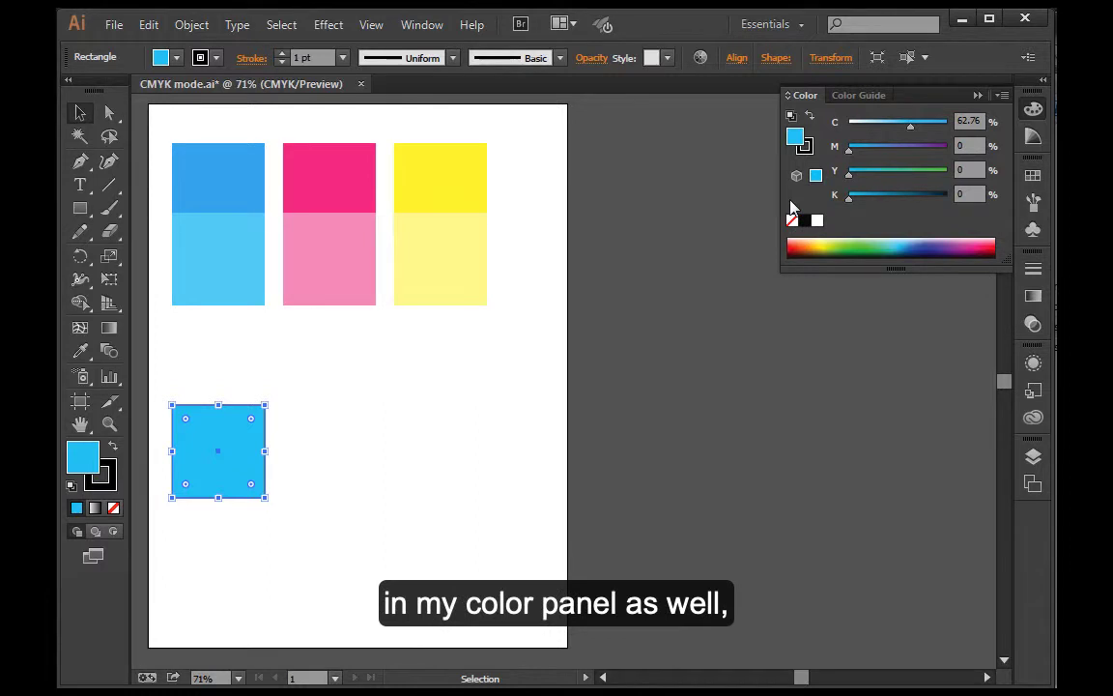
Try various CMYK slider mixes, then settle on in-gamut blue: 81.24% C, 62.75% M
drag(910, 126, 955, 132)
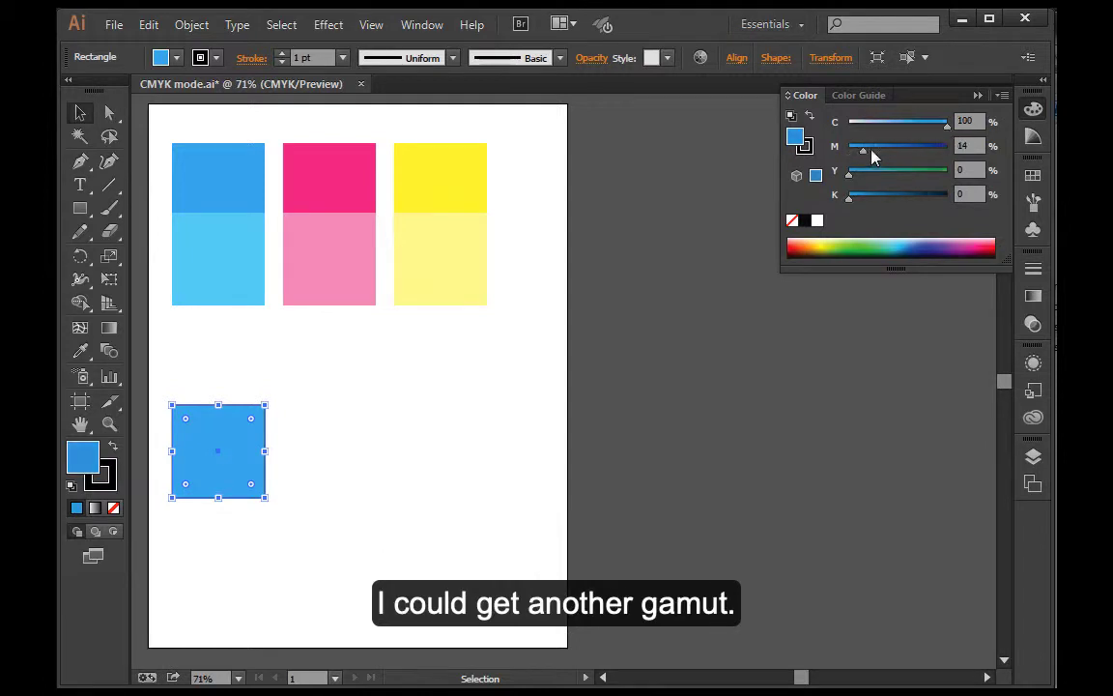
click(870, 147)
click(848, 149)
drag(875, 177, 949, 175)
click(946, 197)
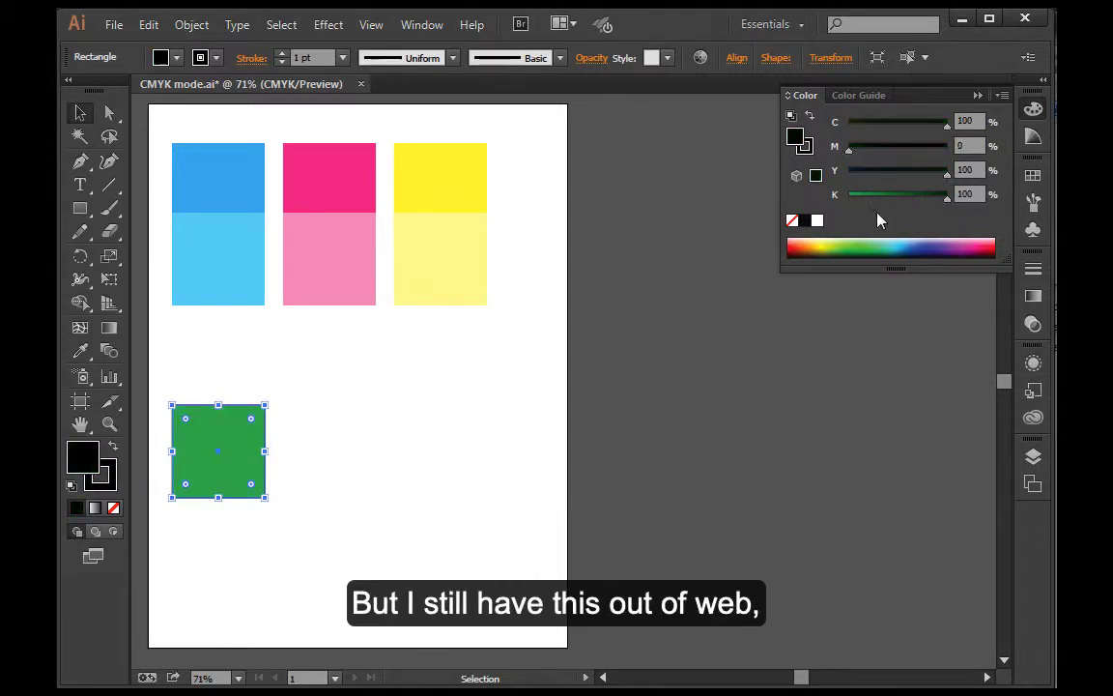
drag(946, 197, 848, 197)
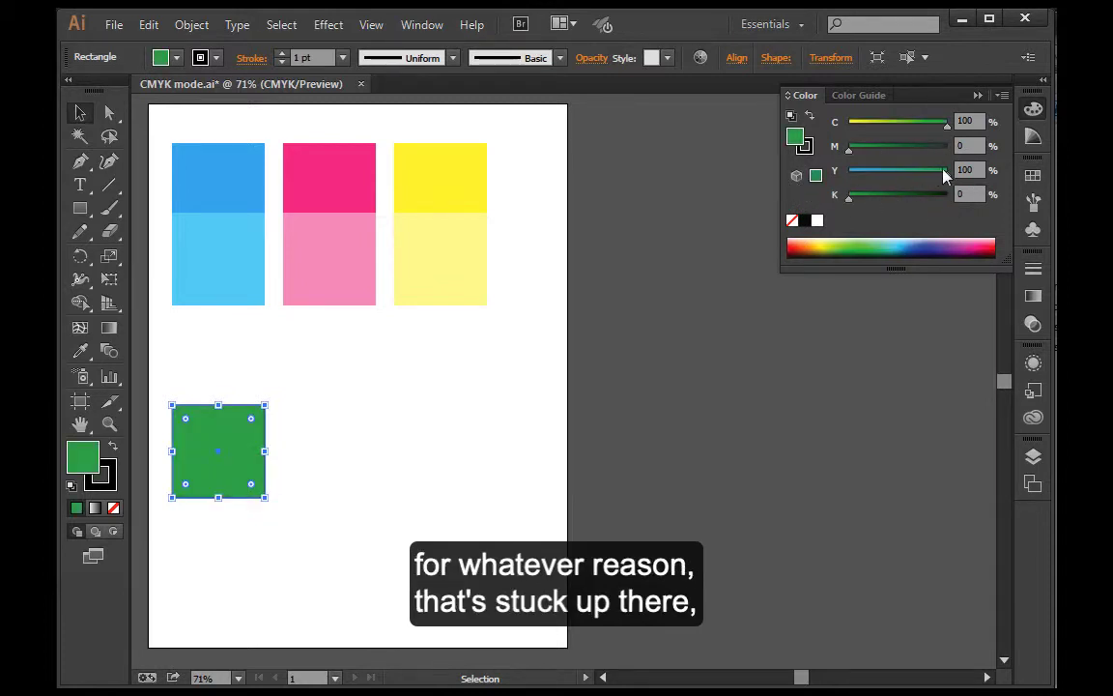
drag(945, 171, 849, 171)
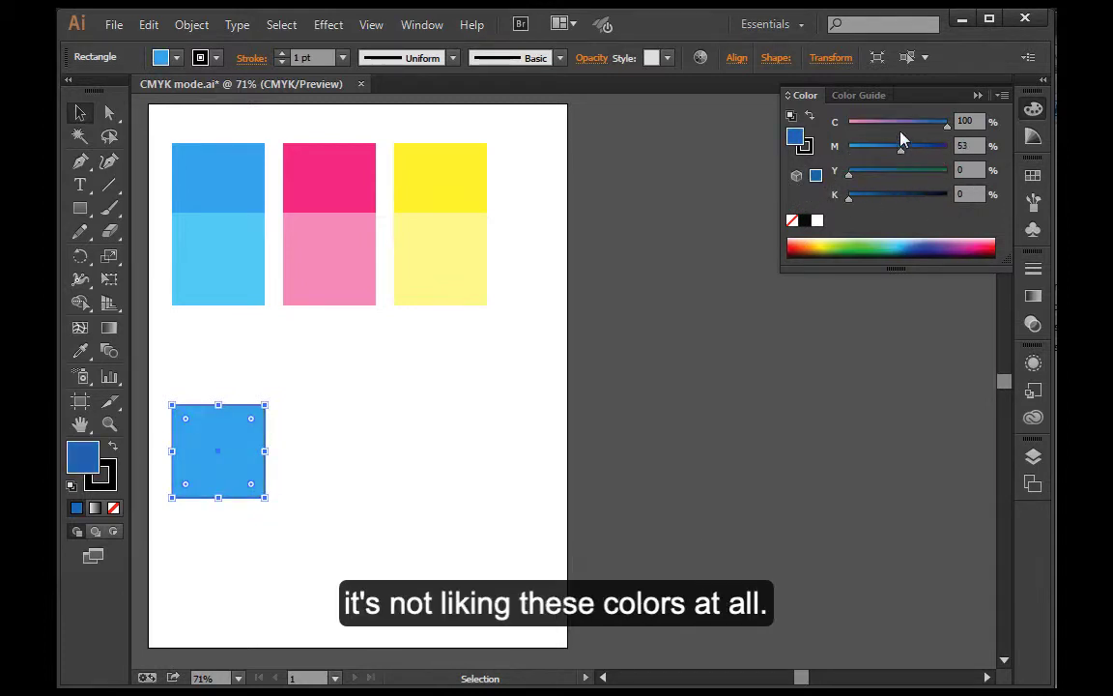
drag(925, 147, 850, 165)
click(864, 126)
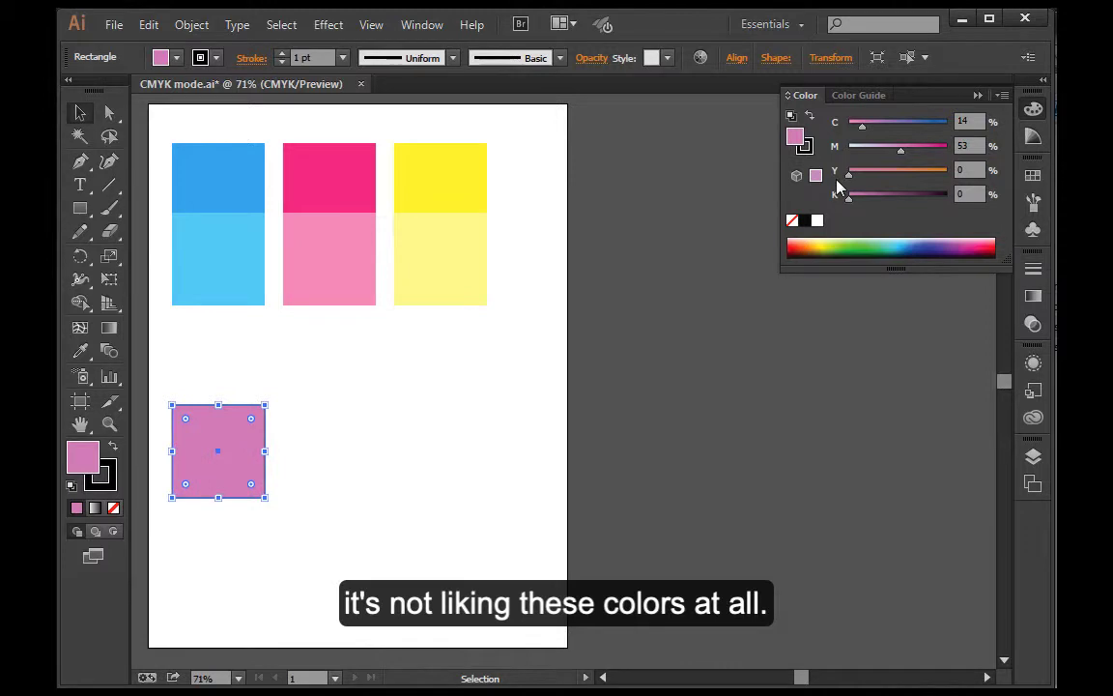
click(934, 125)
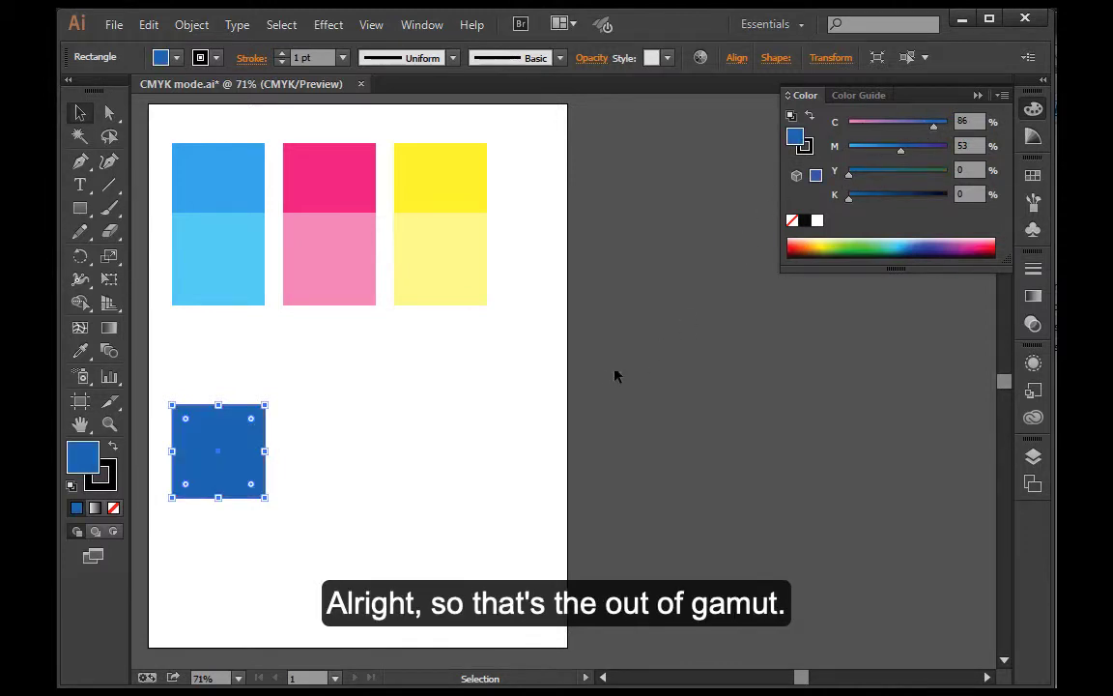
click(815, 175)
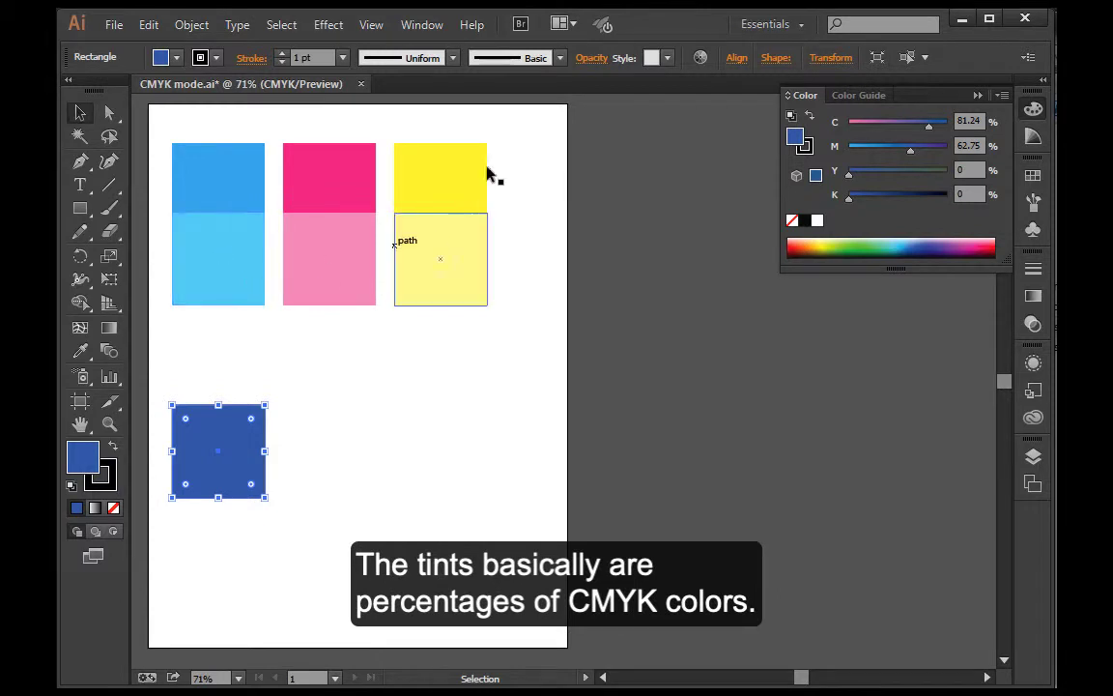
click(231, 290)
click(324, 278)
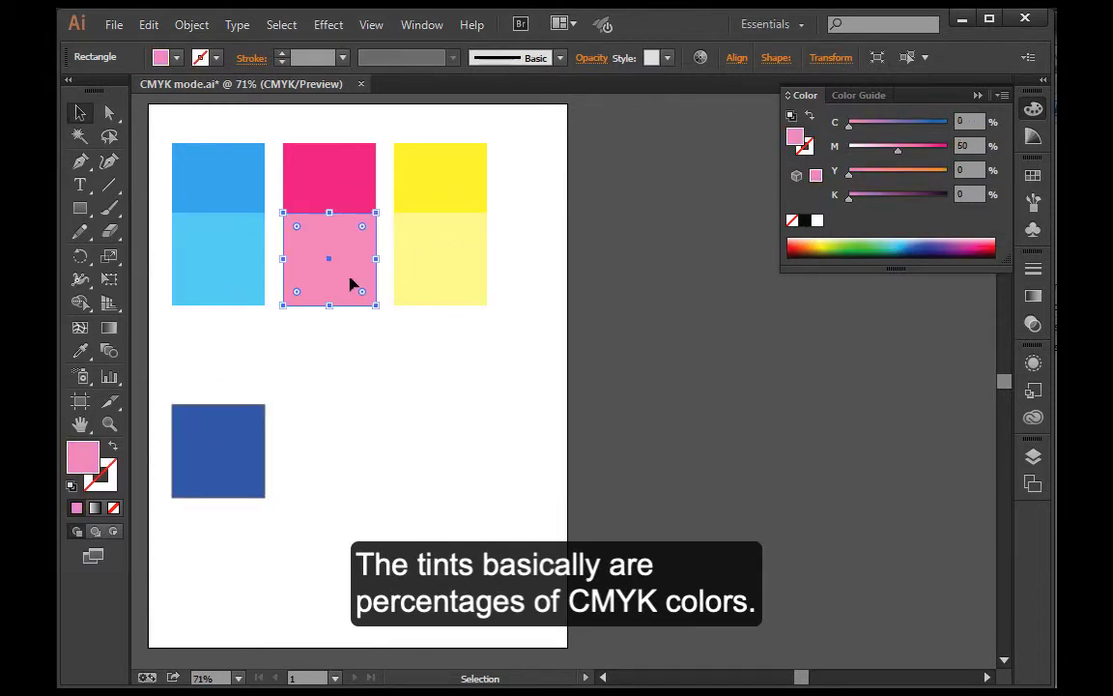
click(434, 297)
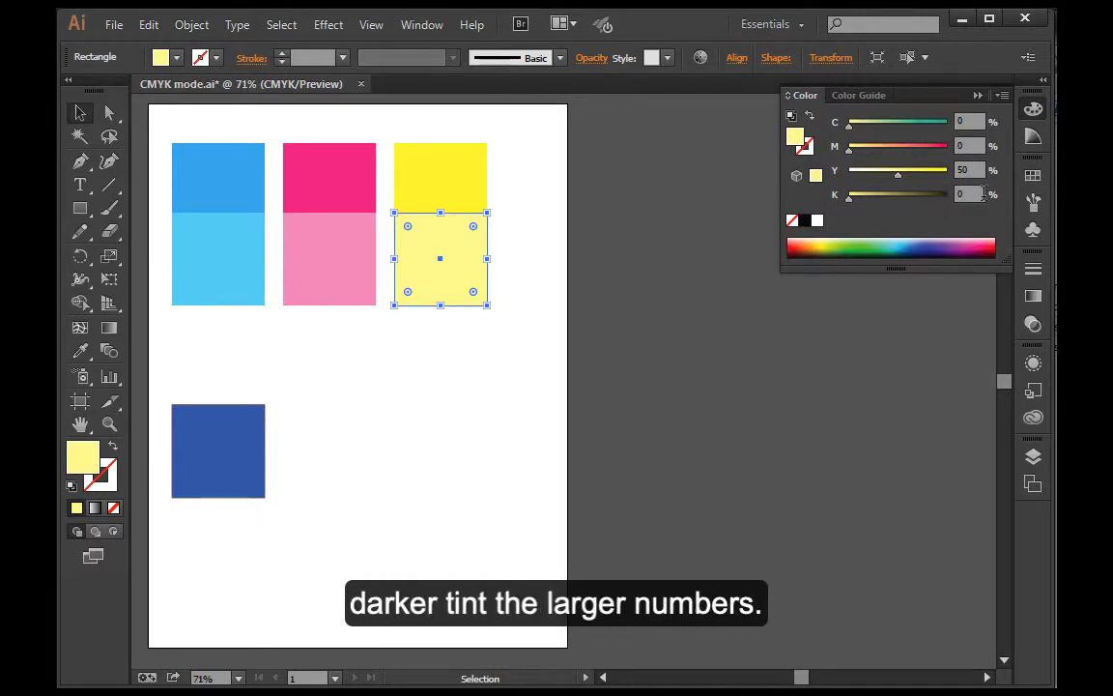
Select the lower square and set its fill to C 100 and M 100
click(454, 367)
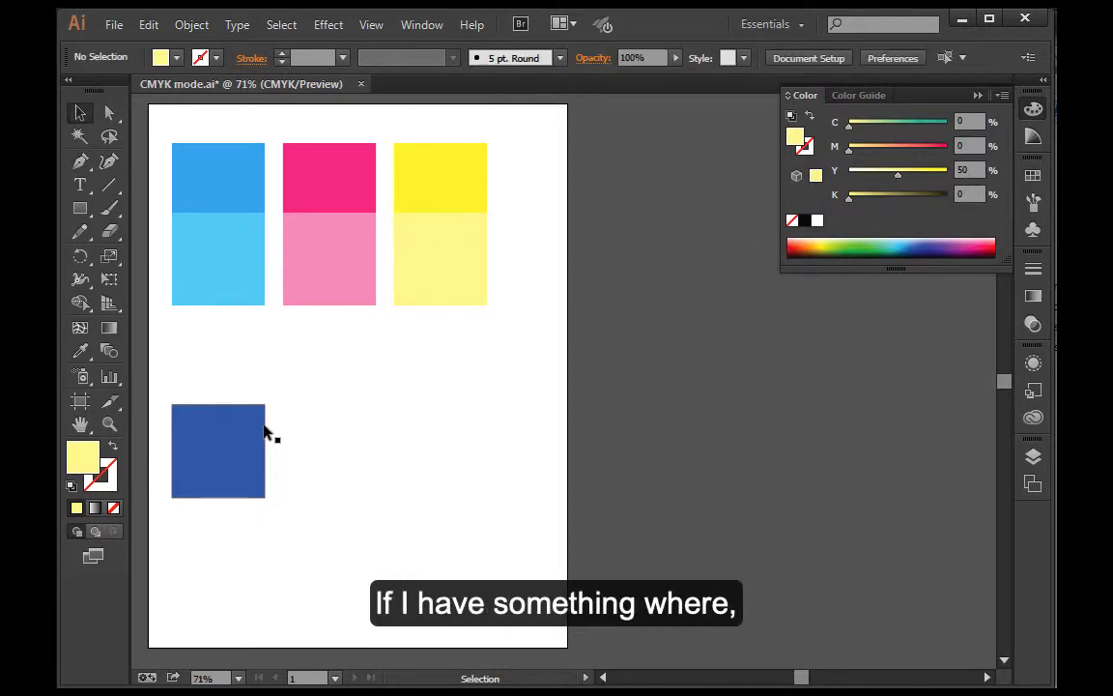
click(234, 442)
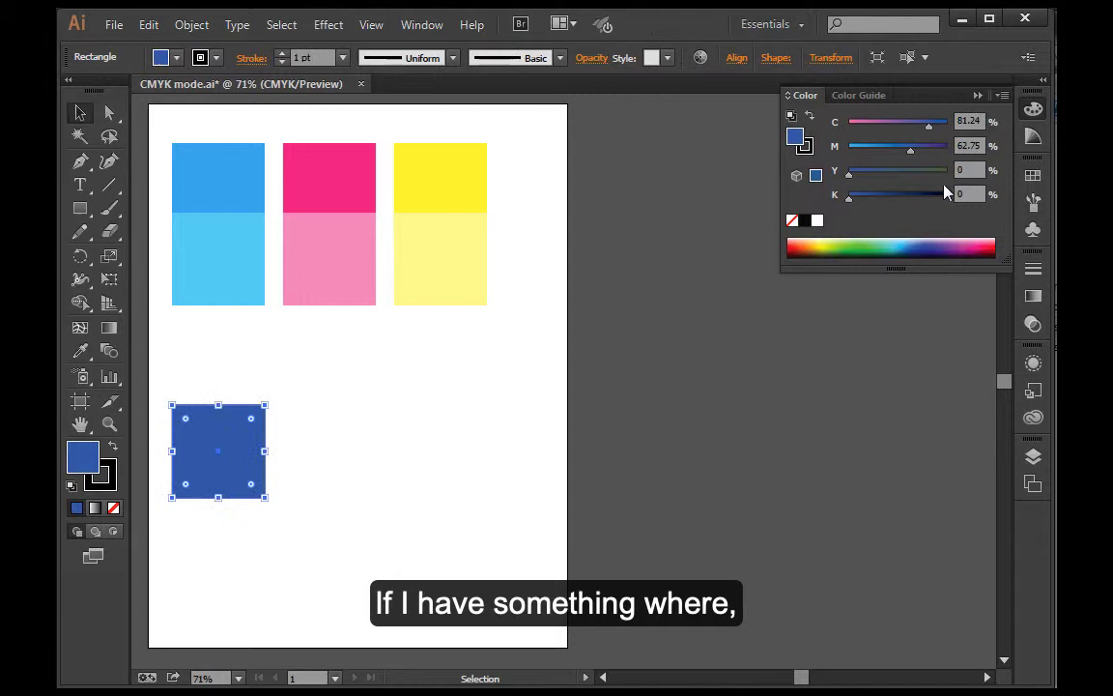
click(968, 121)
text(100)
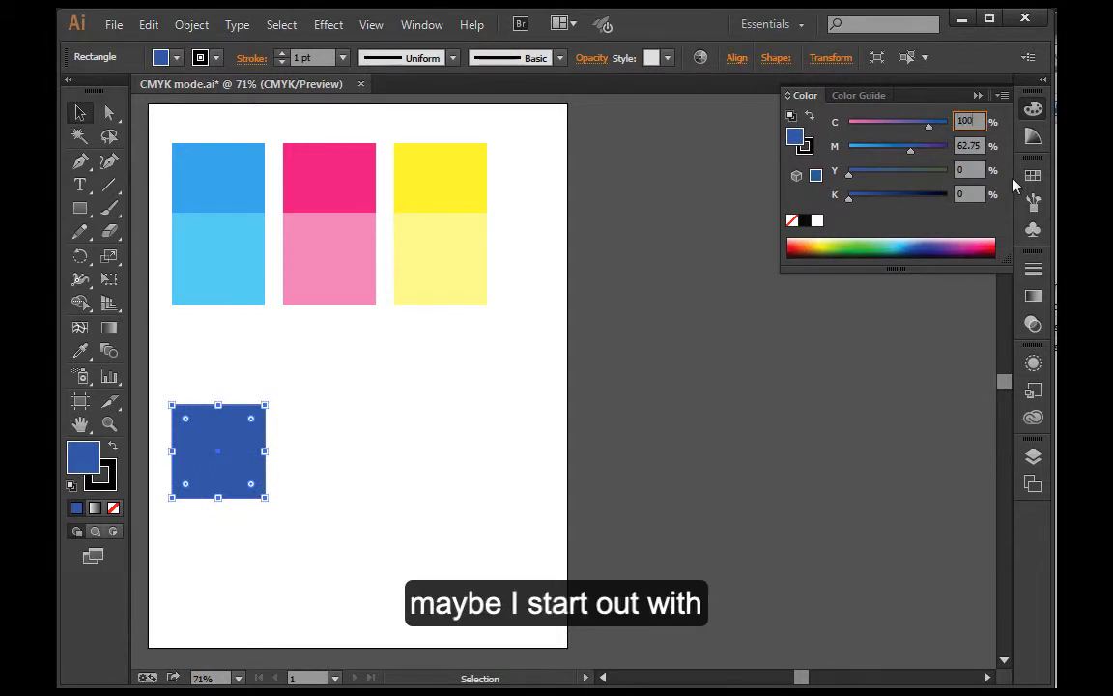
key(Tab)
text(100)
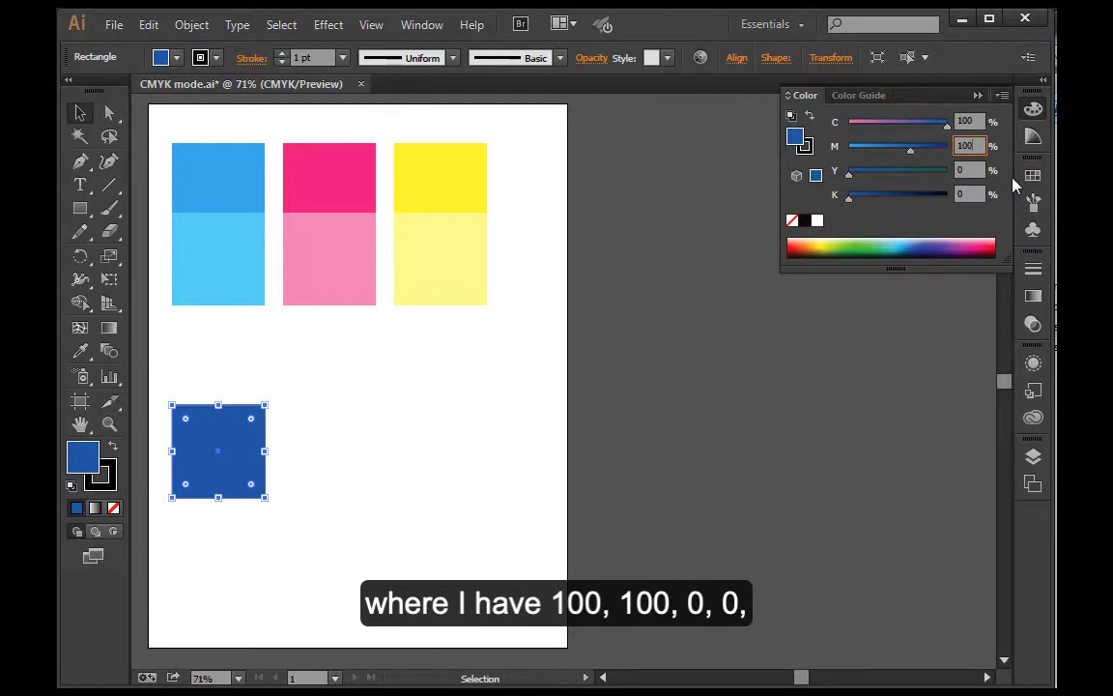
key(Tab)
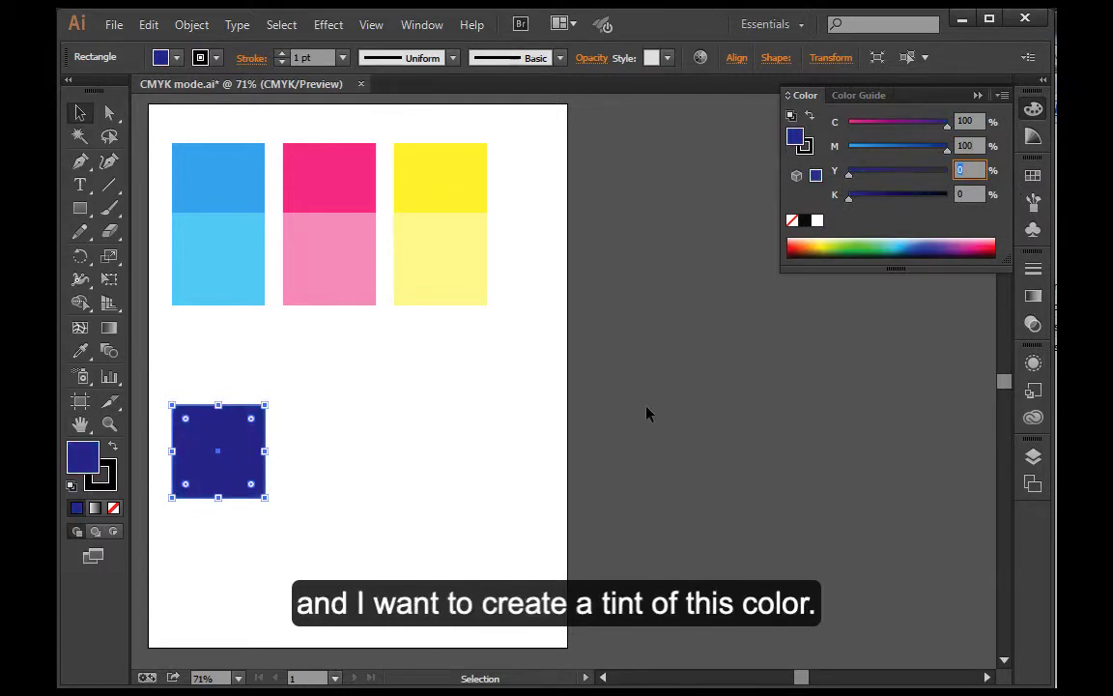
click(353, 465)
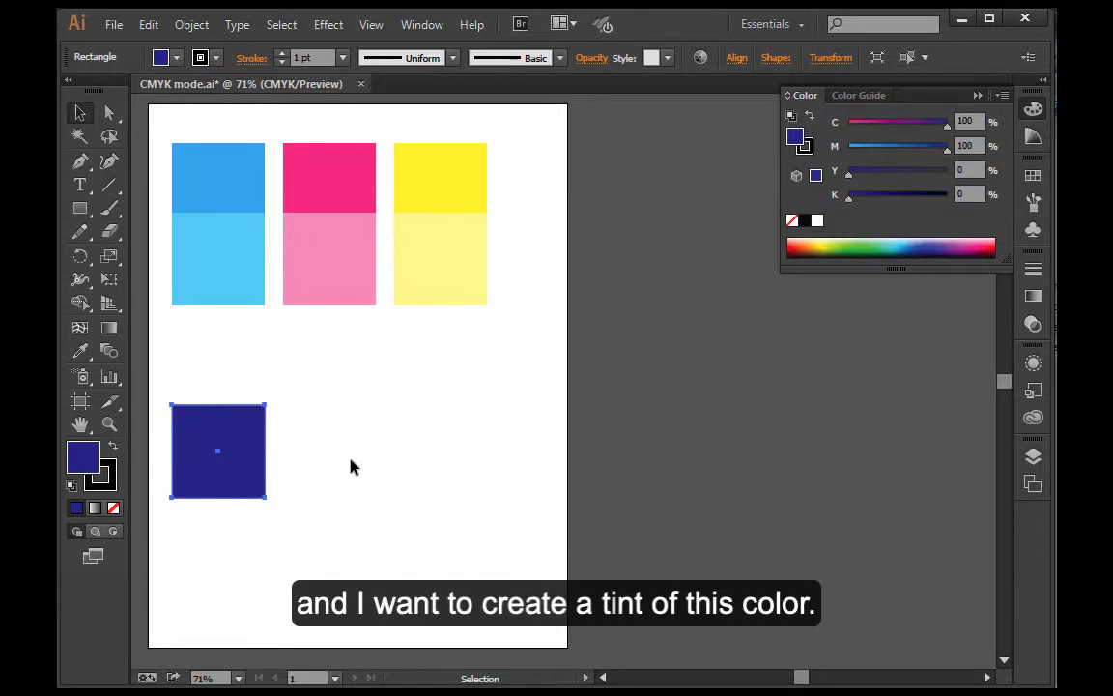
click(249, 497)
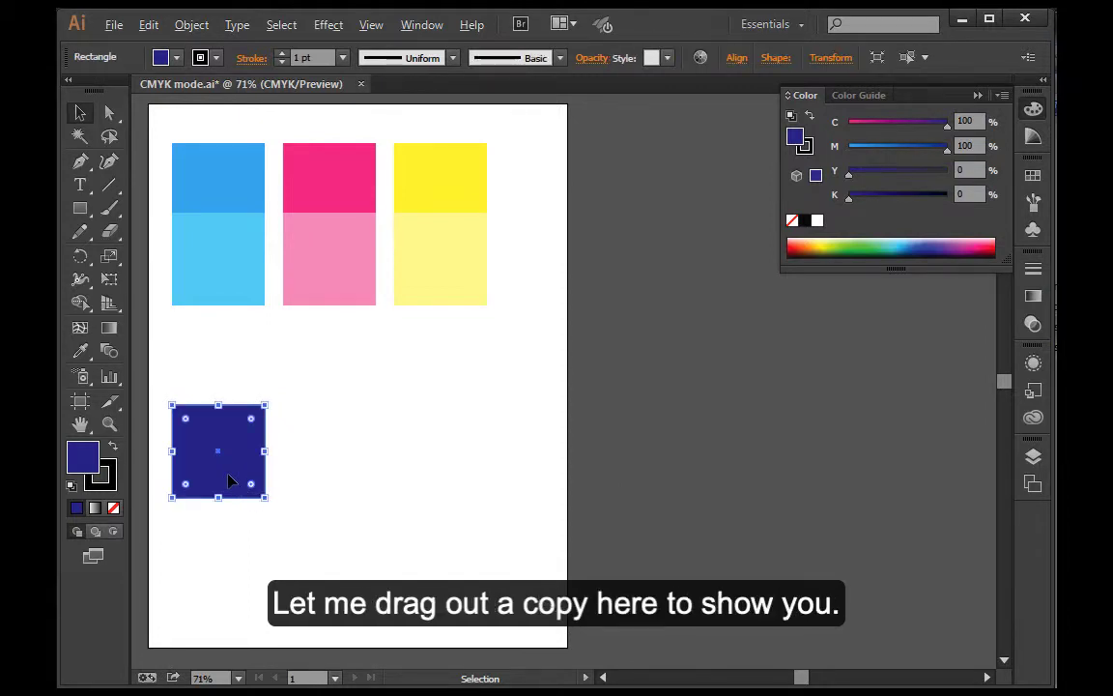
Alt-drag a copy below the square and set its fill to C 50, M 50
drag(230, 484, 231, 541)
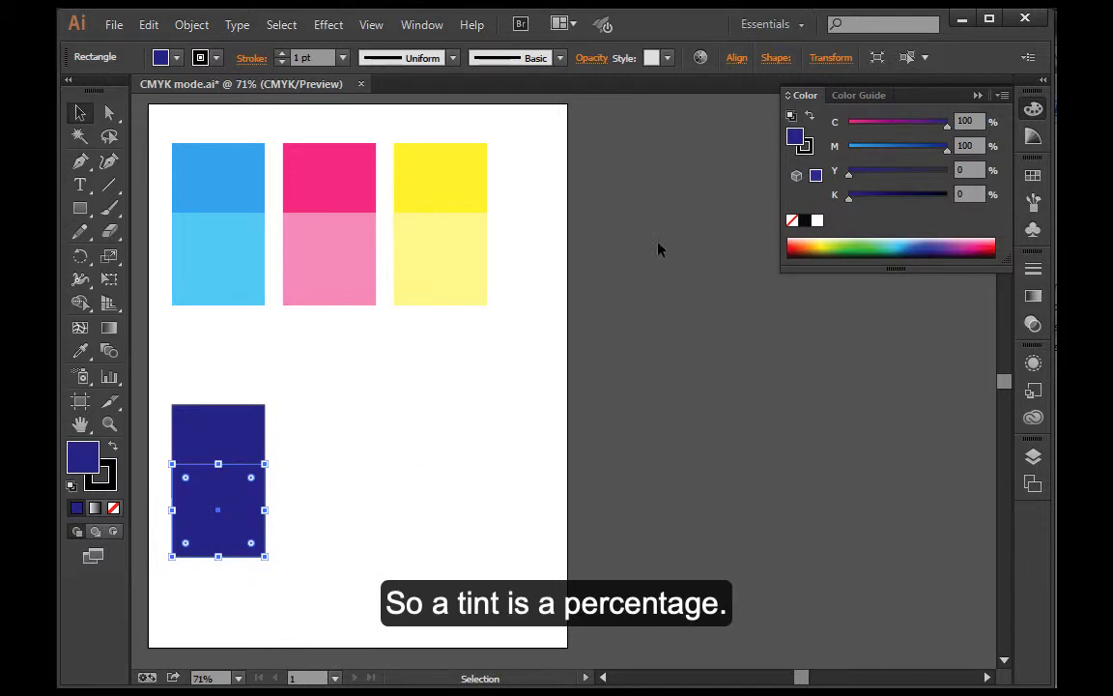
click(974, 120)
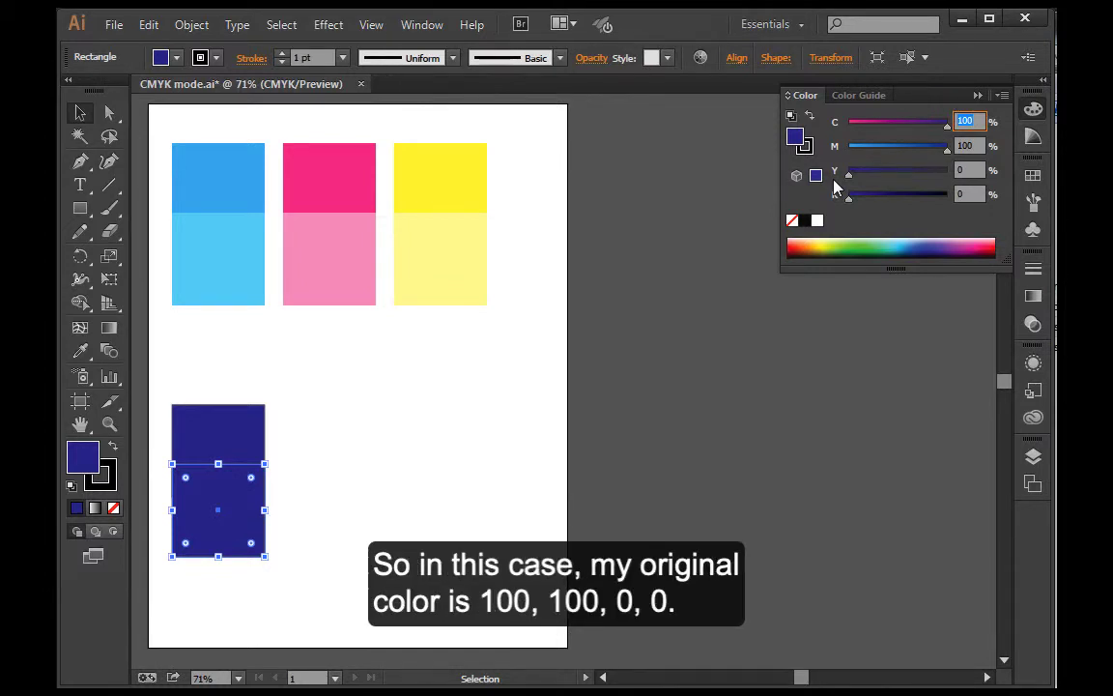
text(50)
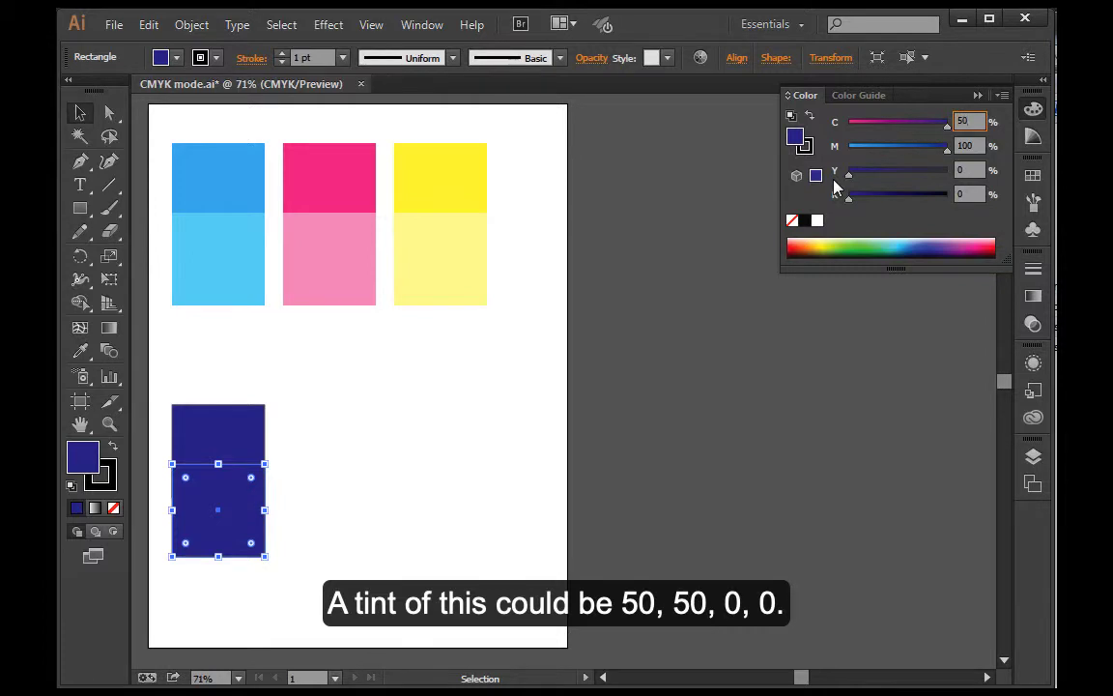
key(Tab)
text(50)
key(Tab)
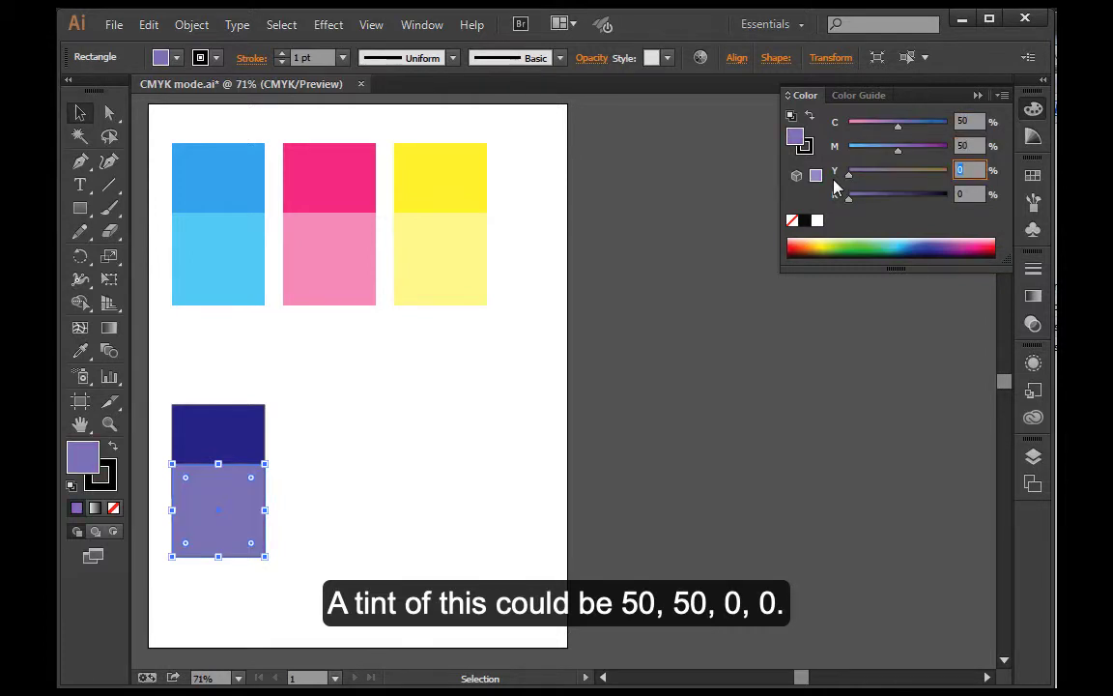
click(323, 493)
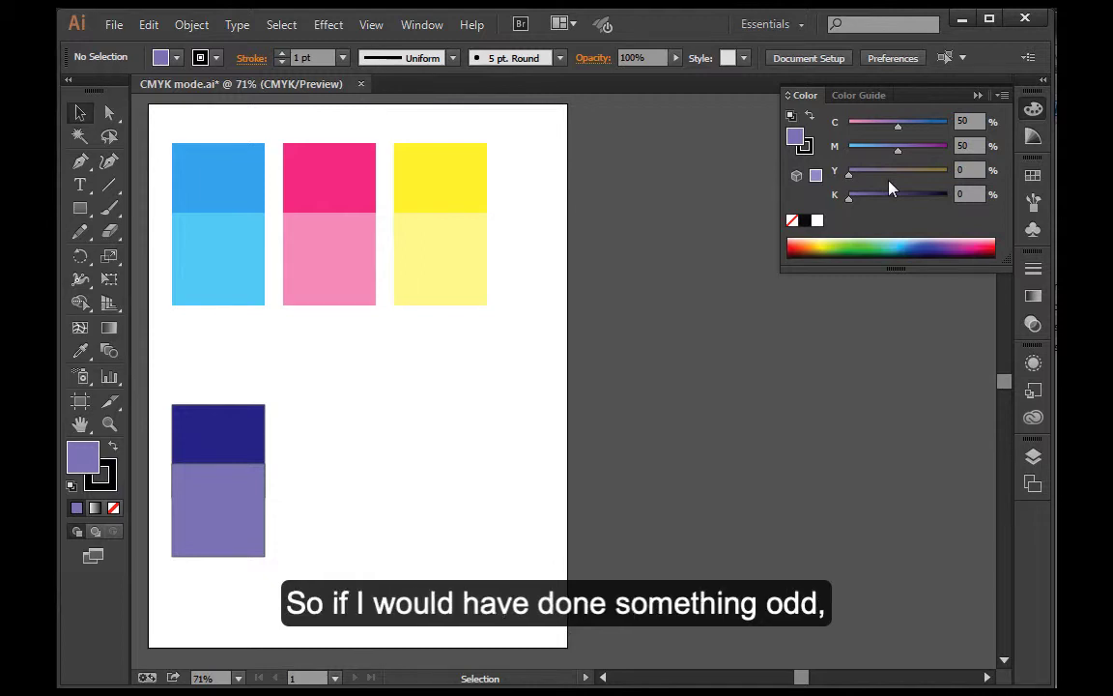
double_click(959, 145)
text(55)
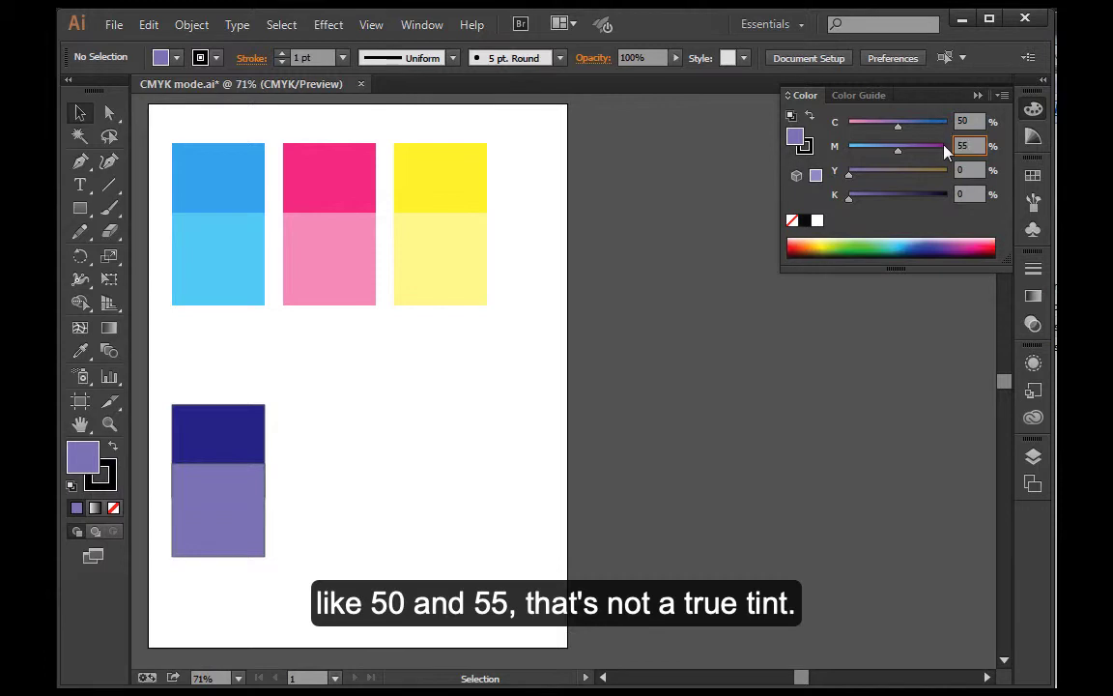
key(Tab)
click(190, 543)
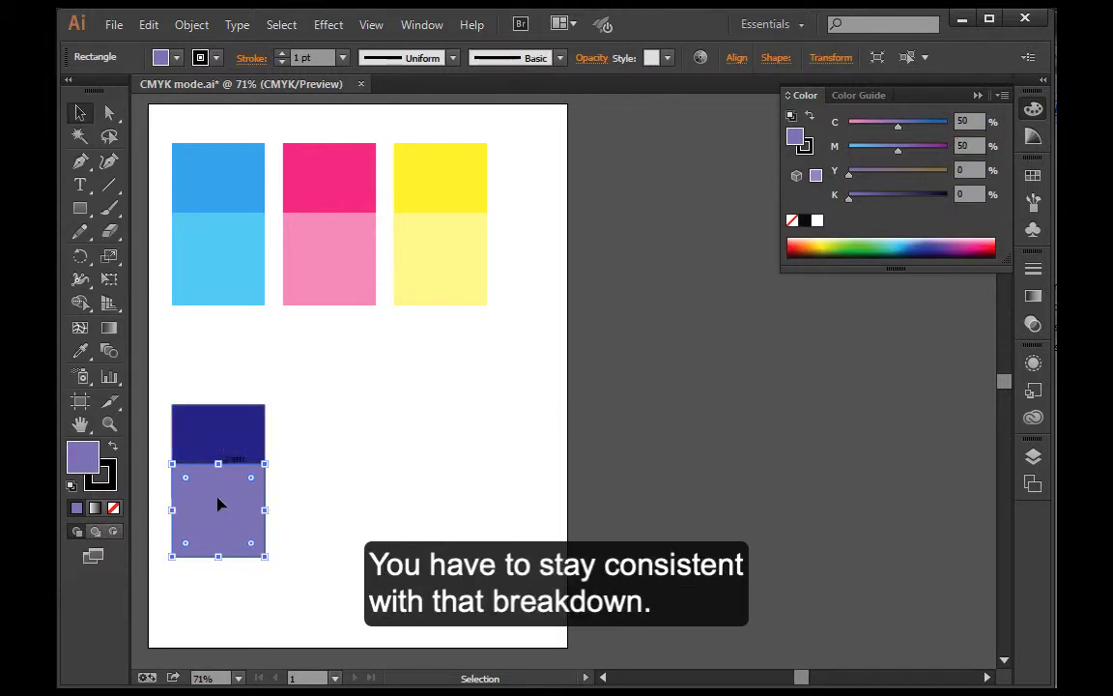
click(416, 496)
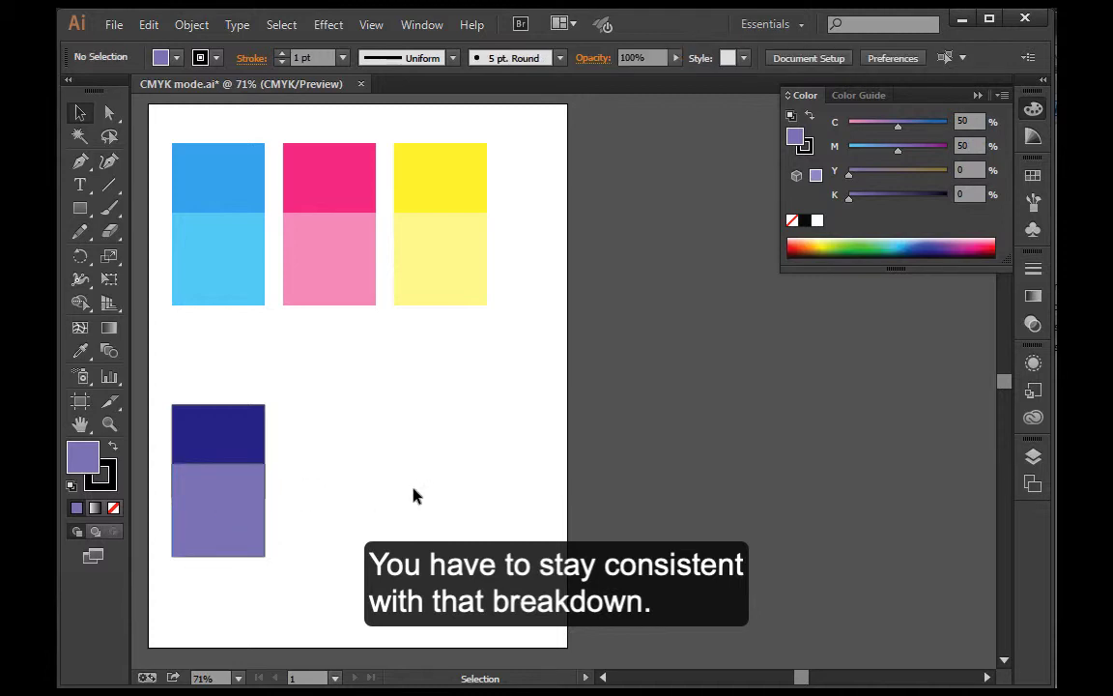